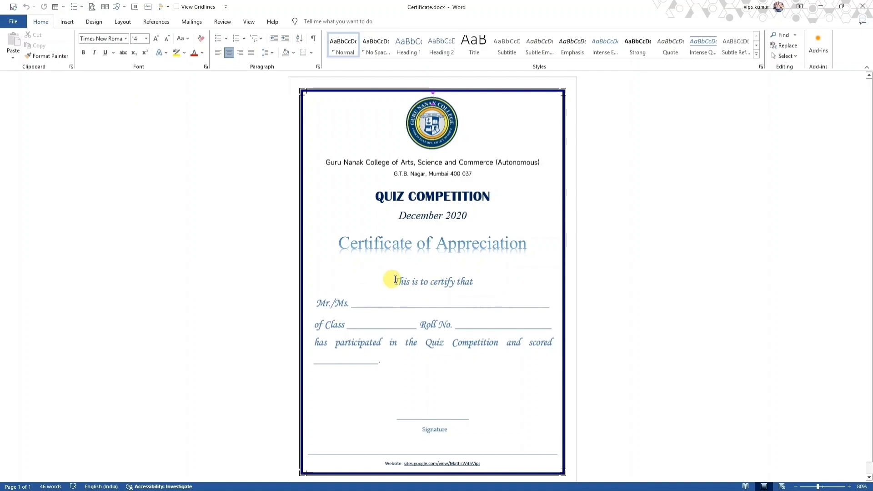
Step: Switch from the certificate in Word to the Quiz Competition December 2020 form in Chrome and open its responses in Google Sheets
click(347, 304)
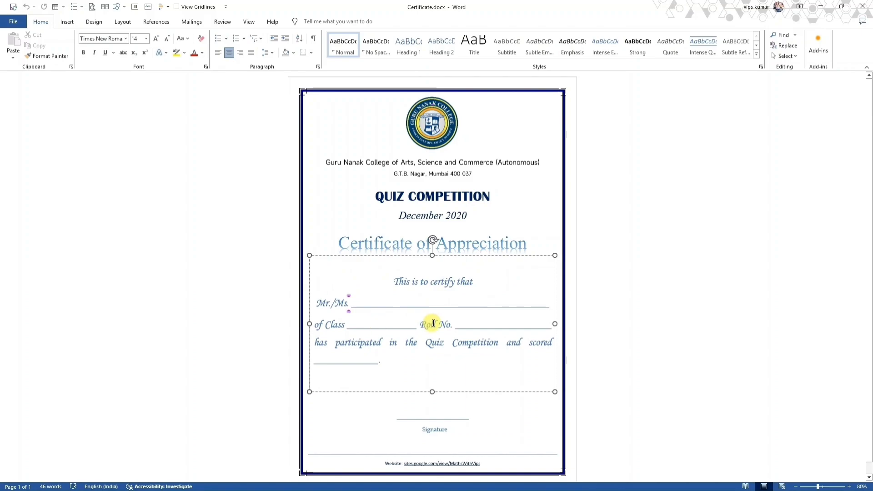
key(Escape)
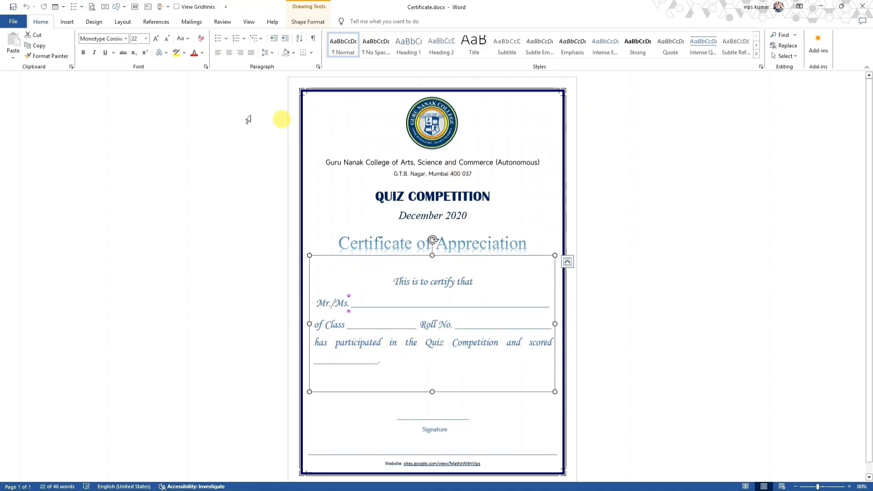
click(821, 8)
key(alt+Tab)
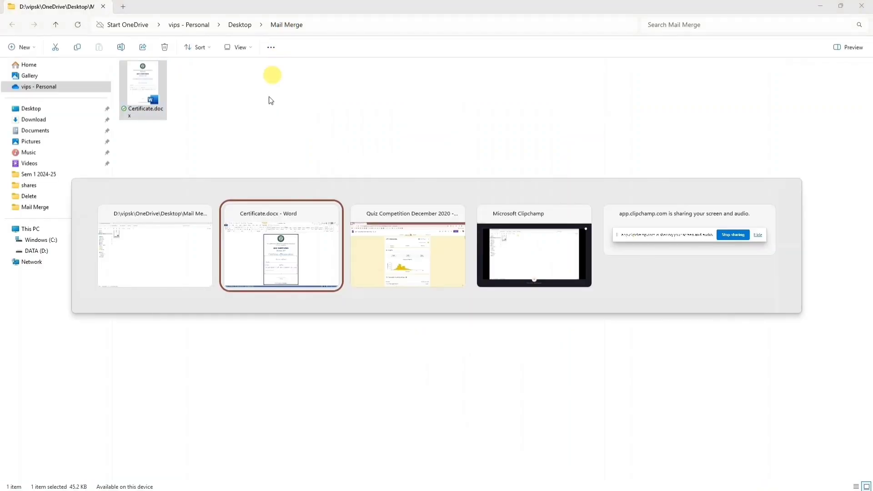
key(alt+Tab)
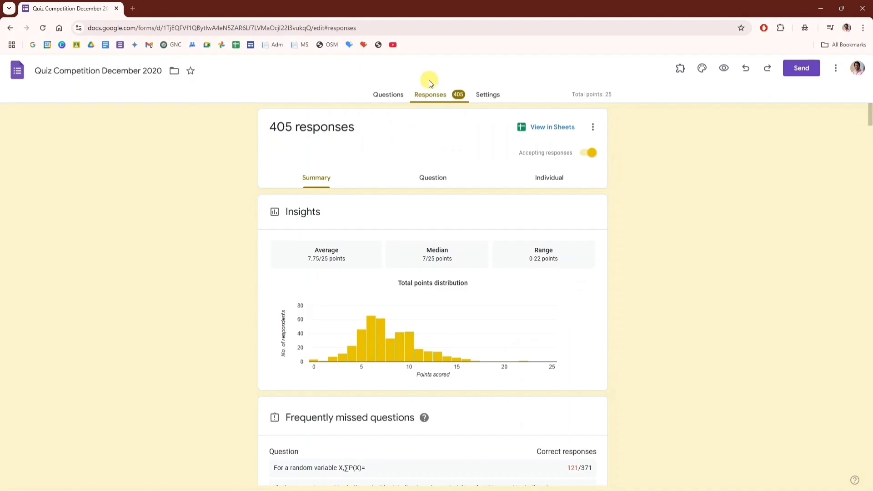
click(546, 129)
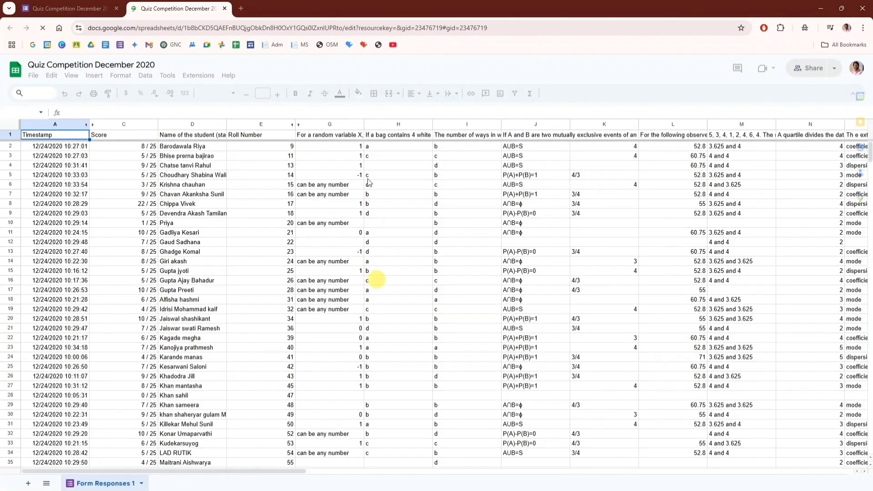
mouse_move(398, 488)
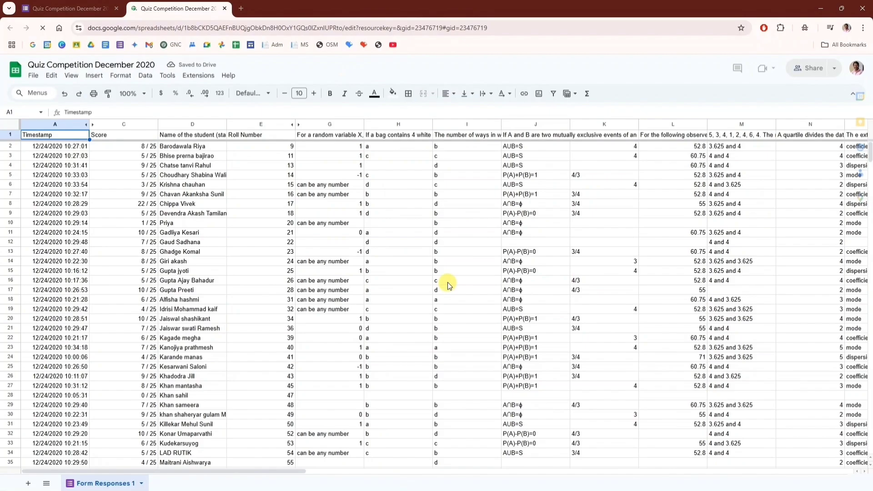
Step: Download the response spreadsheet as a Microsoft Excel (.xlsx) file into the Mail Merge folder on the Desktop, keeping the suggested file name
click(33, 76)
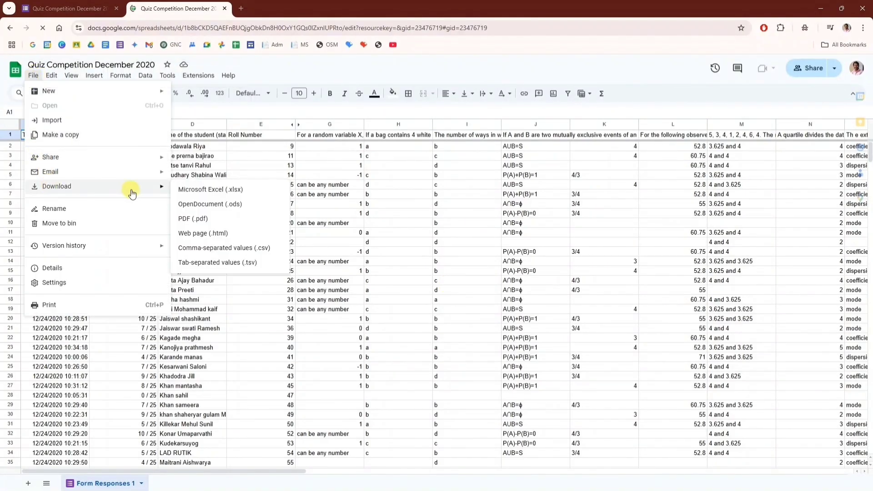
click(190, 189)
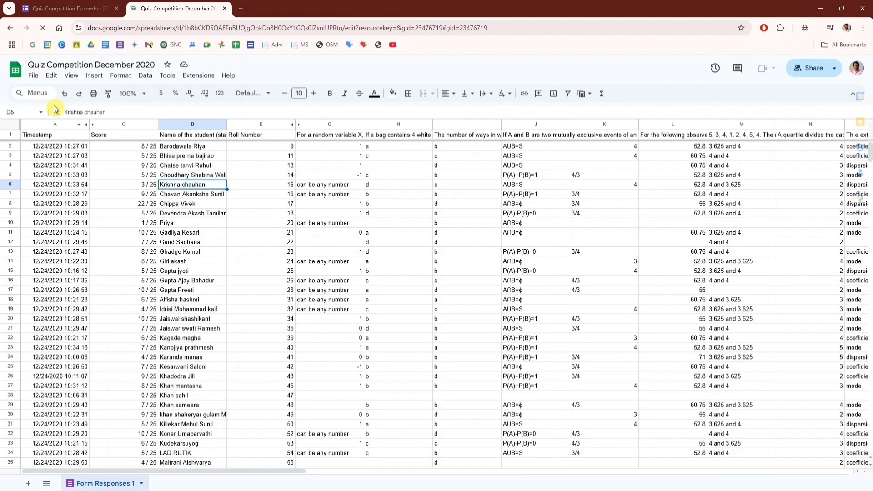
click(33, 76)
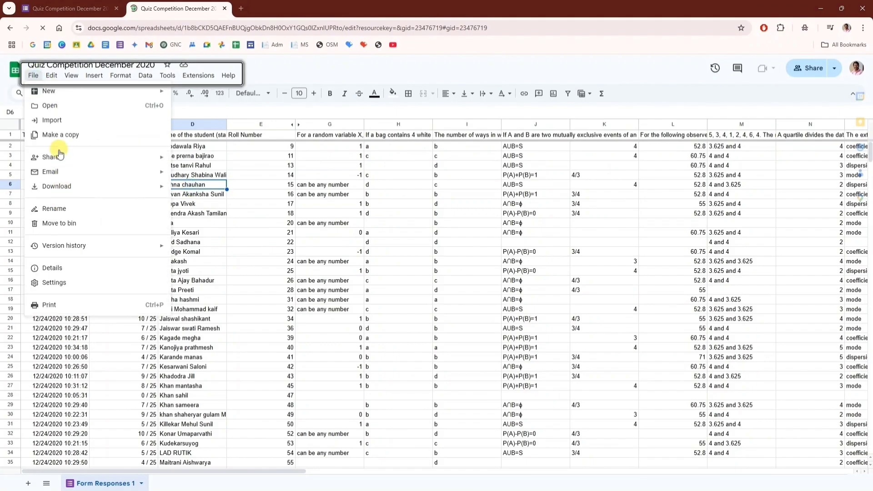
mouse_move(55, 185)
click(201, 189)
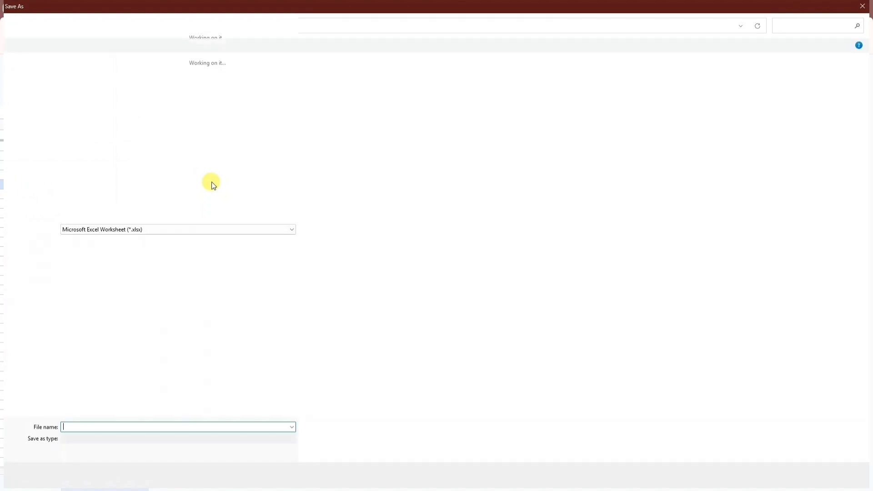
click(49, 104)
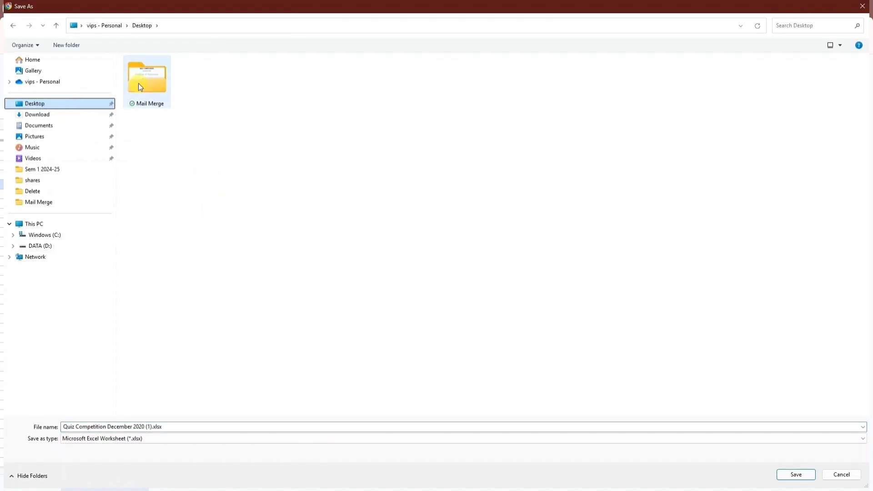
click(138, 84)
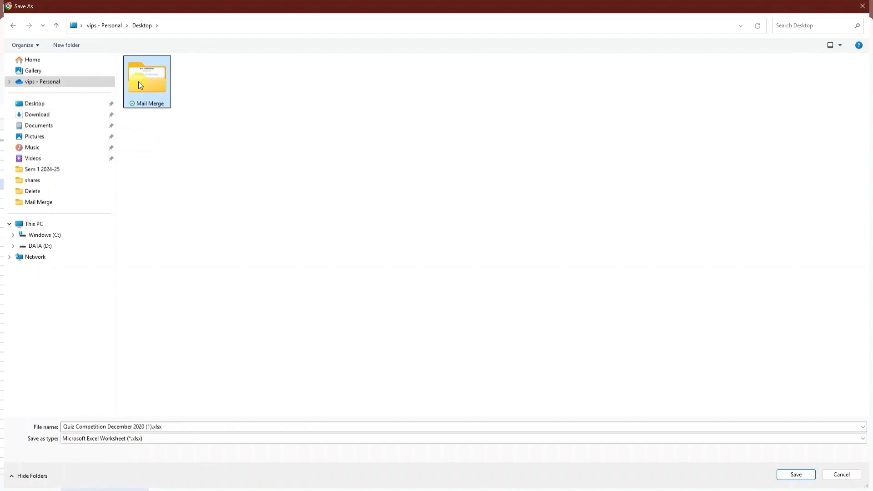
double_click(139, 80)
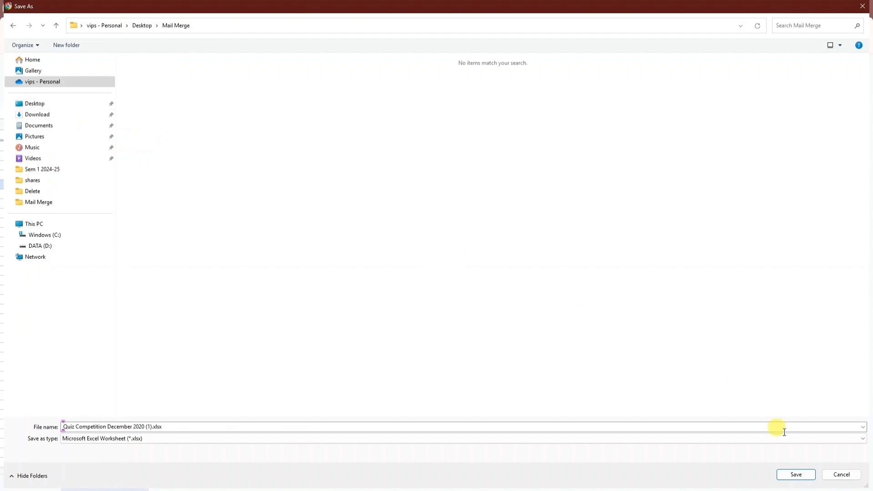
click(801, 474)
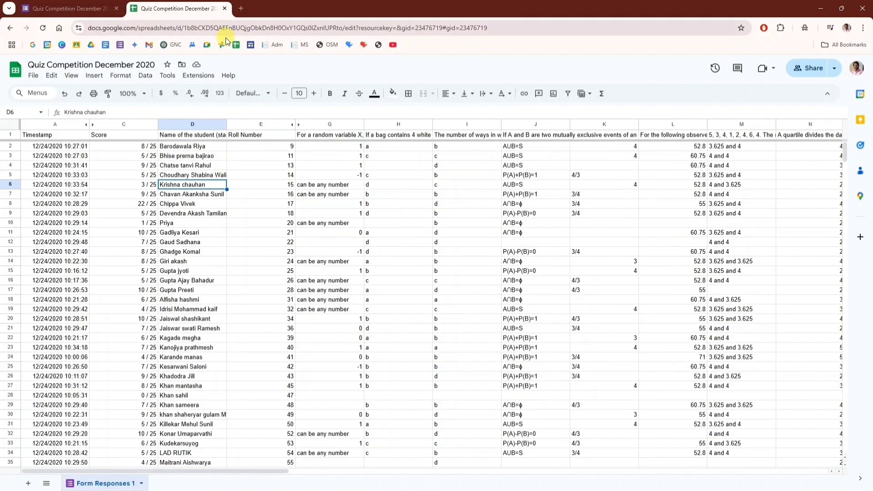
Step: Close the response sheet, form and download history pages in Chrome, and switch back to Certificate.docx in Word
key(ctrl+w)
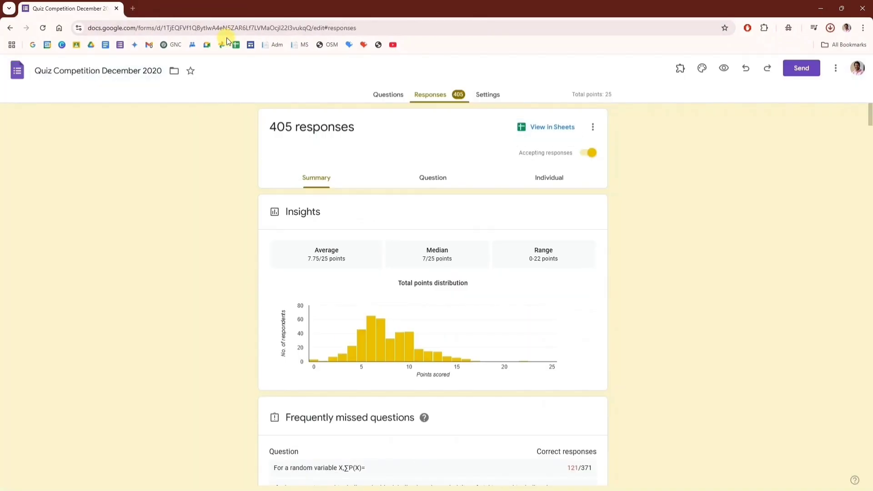
key(ctrl+w)
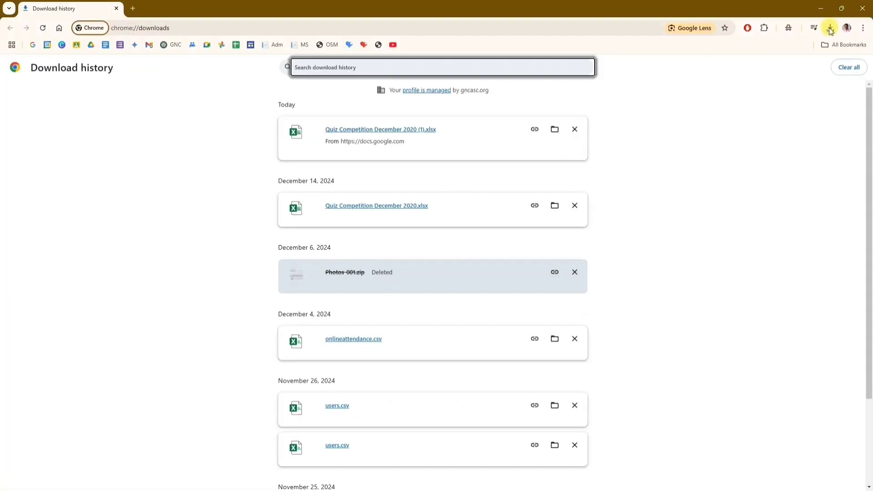
click(830, 28)
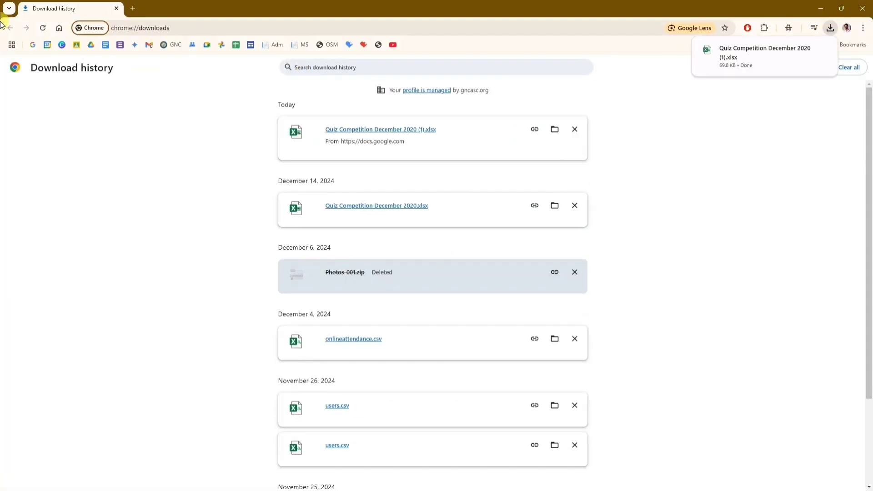
click(117, 9)
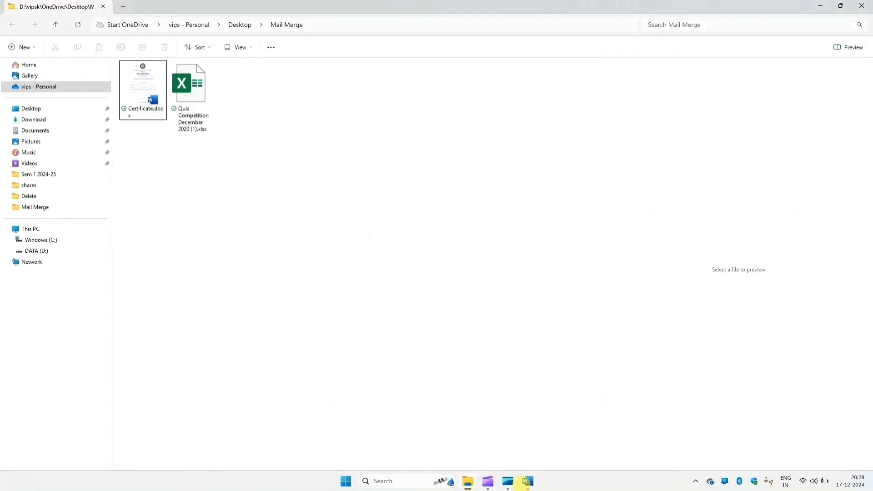
mouse_move(528, 481)
click(509, 404)
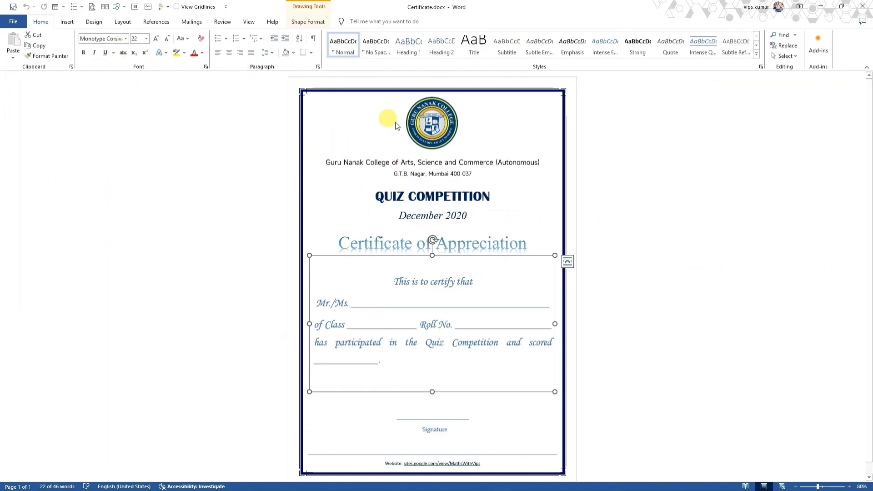
Step: Start the Step-by-Step Mail Merge Wizard with Letters as the document type and the current document as the starting document
click(190, 22)
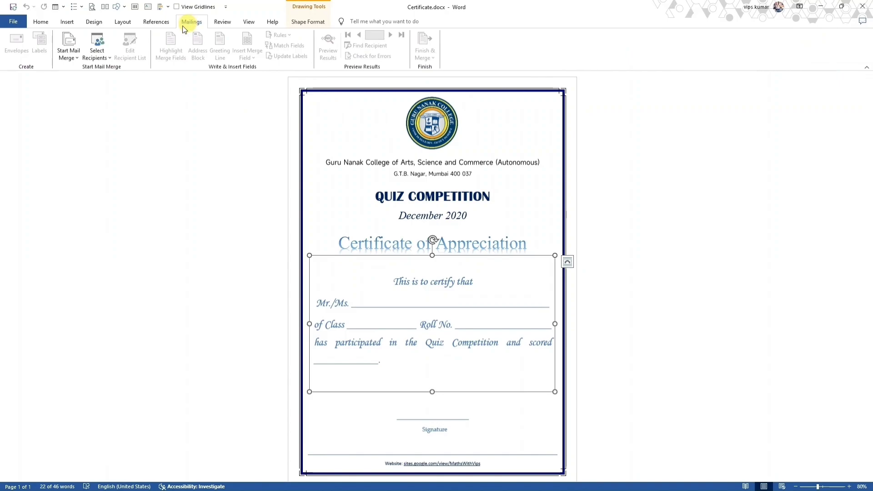
click(71, 58)
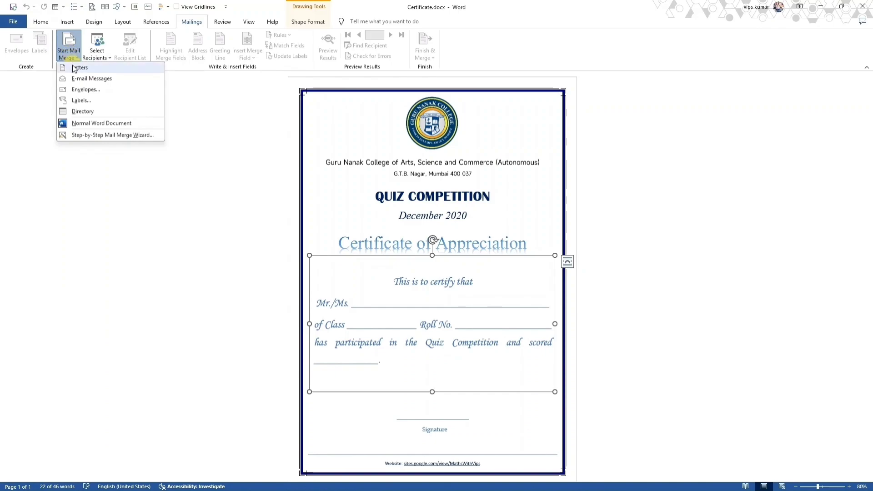
click(92, 136)
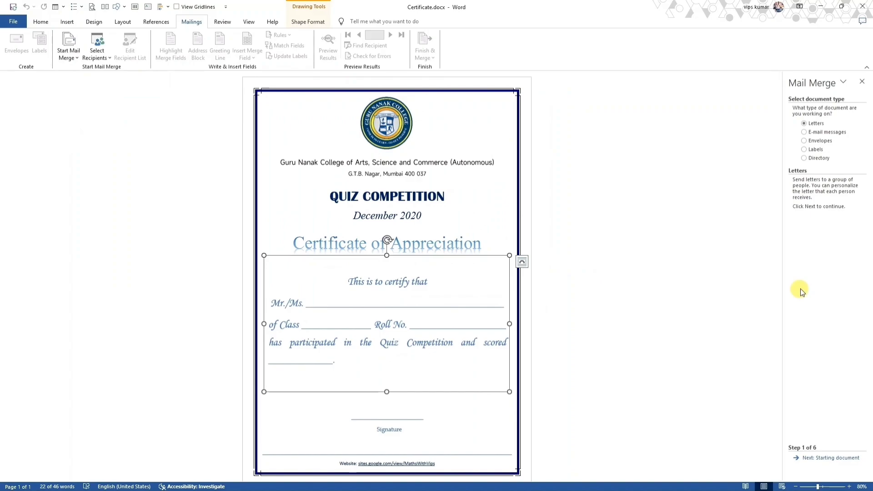
drag(780, 221, 725, 214)
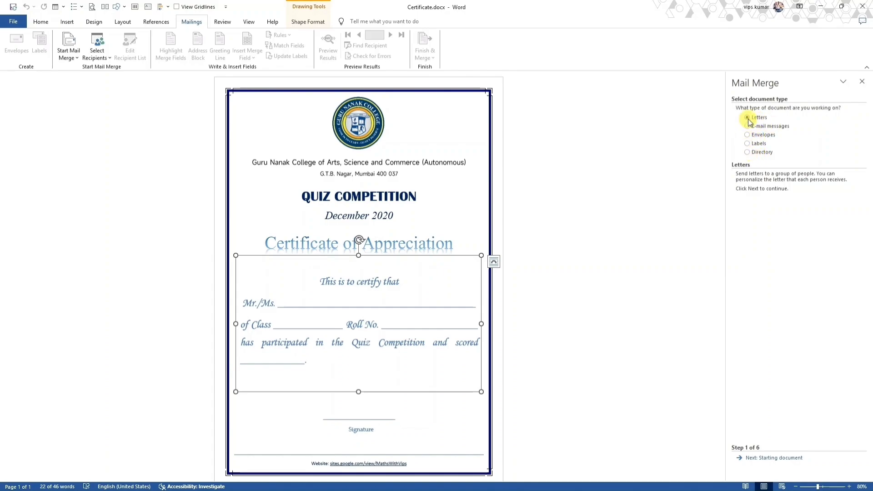
click(764, 459)
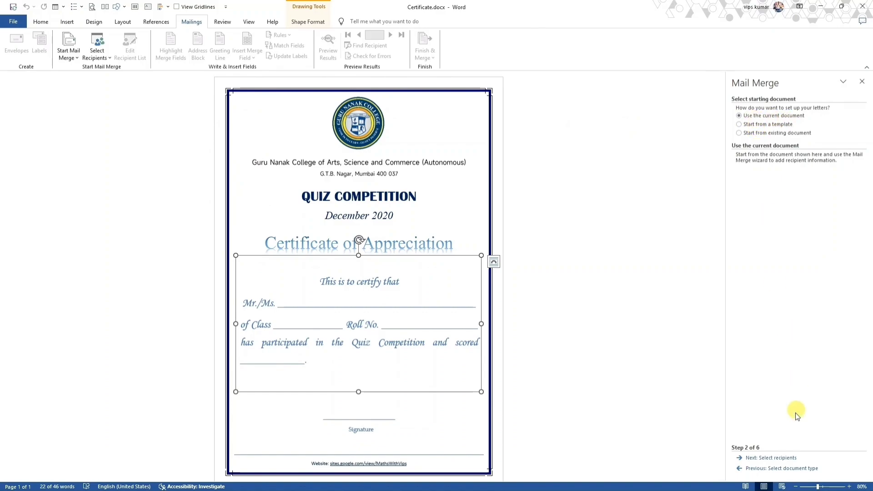
click(771, 458)
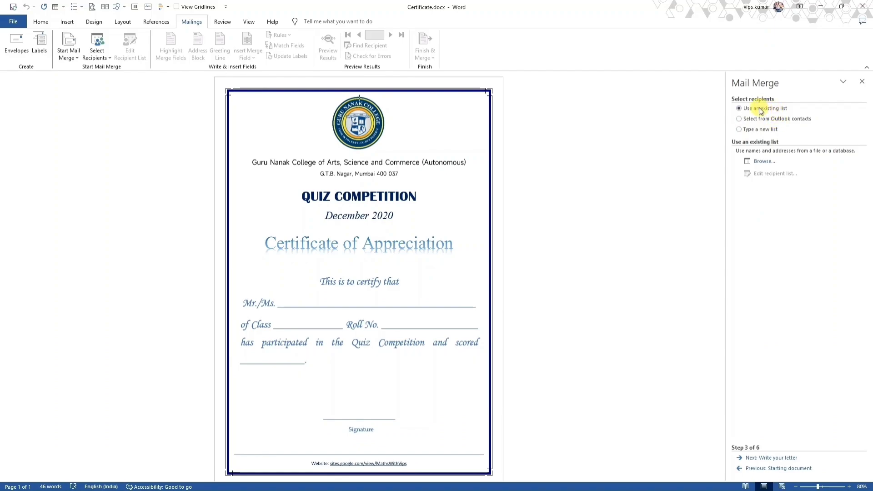
Step: Use Quiz Competition December 2020 (1).xlsx, table Form Responses 1 with column headers, as the recipient list, keeping all recipients, and continue to writing the letter
click(761, 164)
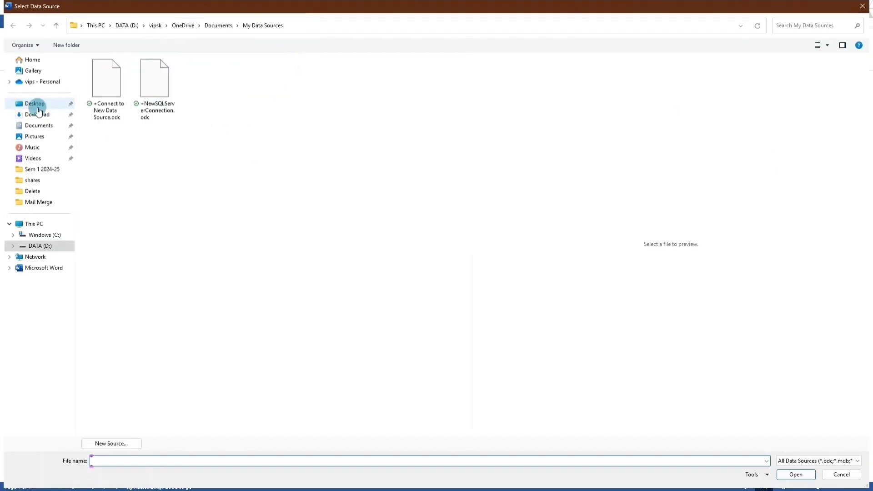
click(35, 103)
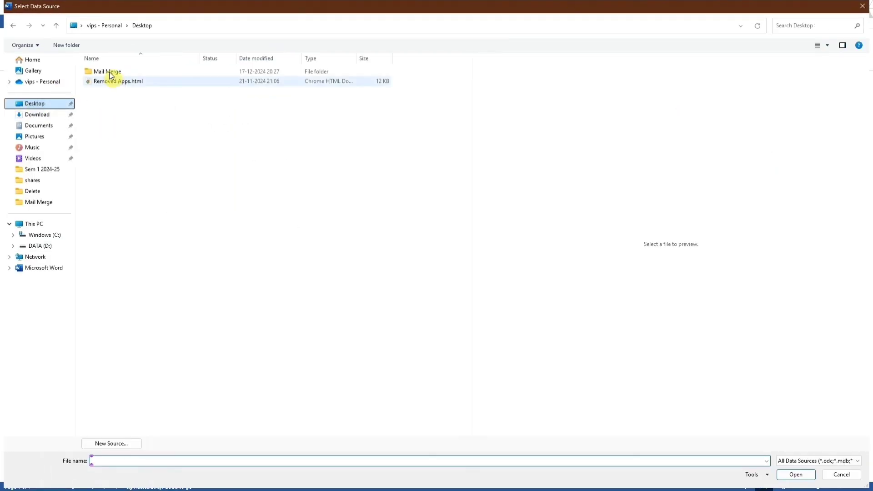
double_click(111, 76)
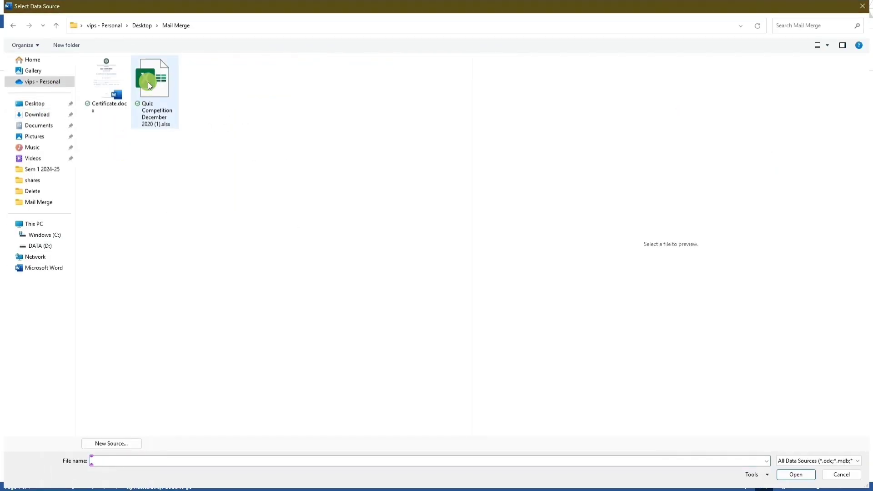
double_click(149, 81)
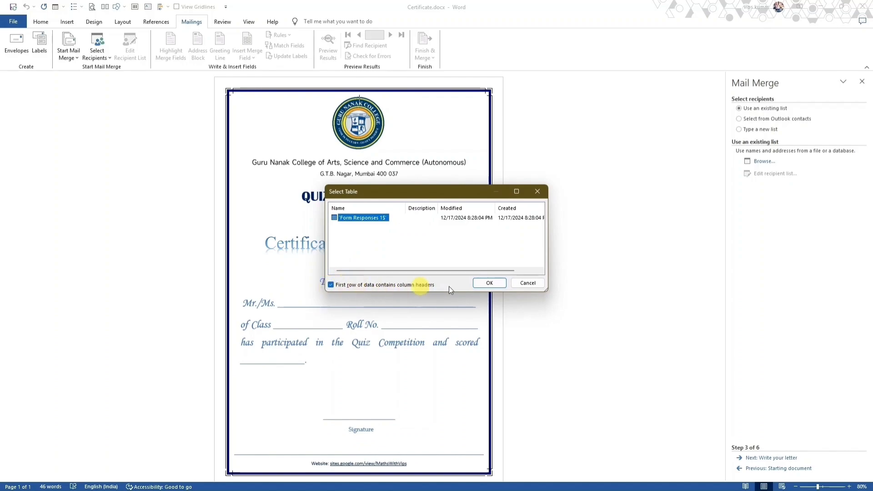
click(489, 284)
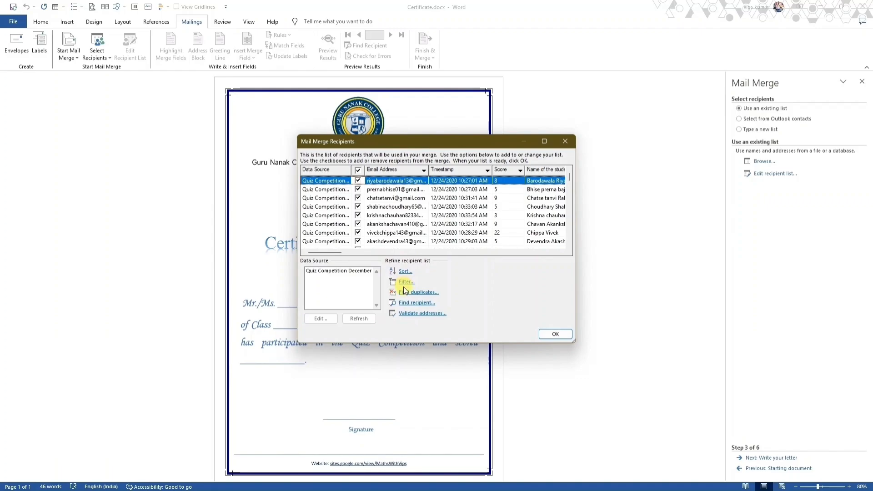
click(554, 335)
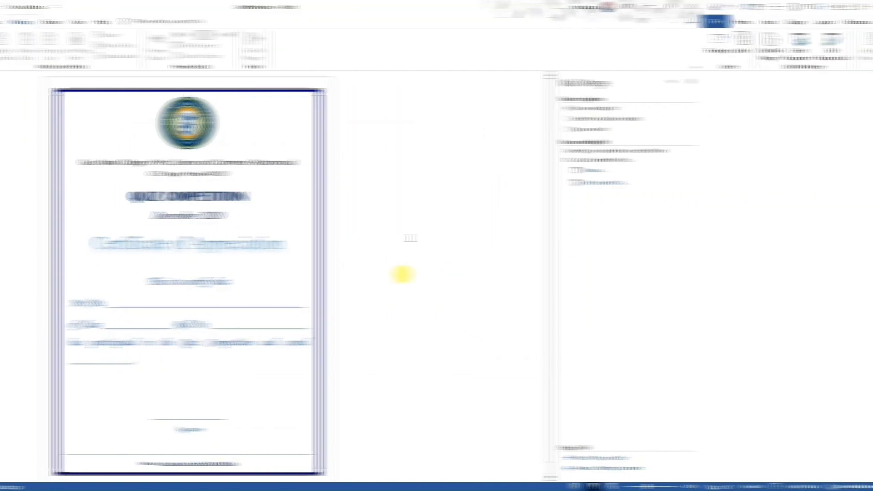
click(769, 460)
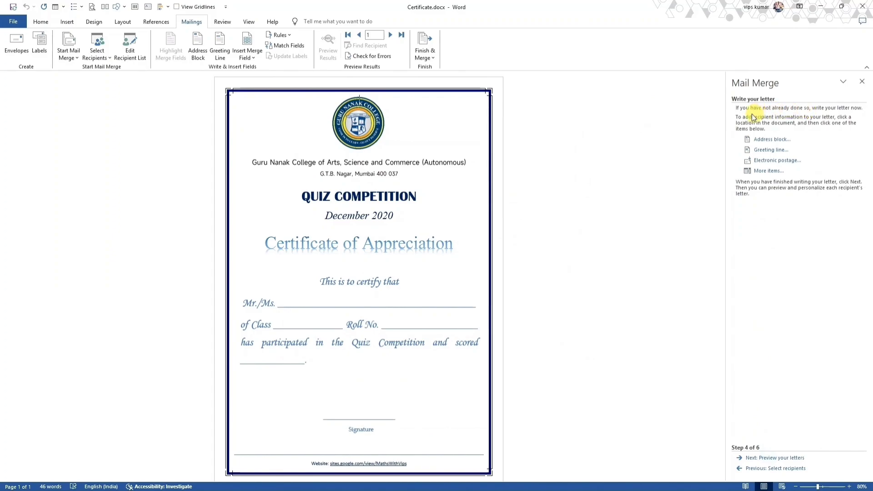
Step: Examine the certificate's blanks for name, class, roll number and score that need recipient data
click(281, 305)
drag(281, 306, 384, 308)
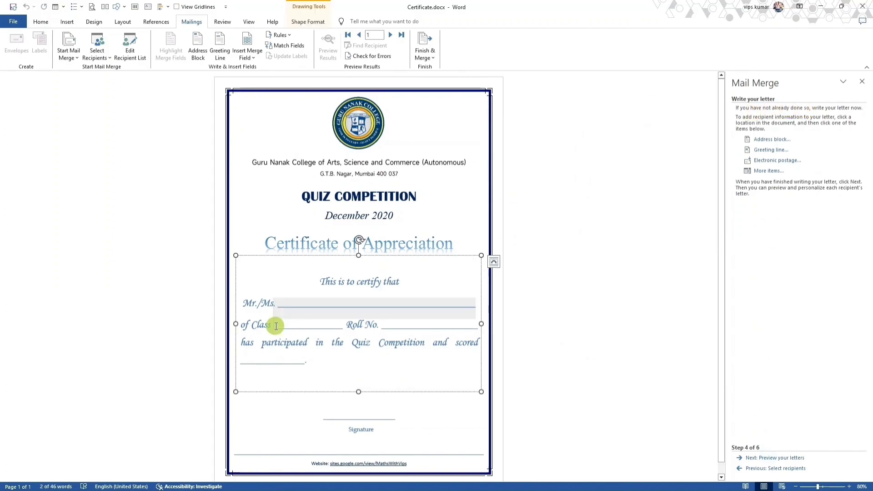
drag(275, 324, 367, 327)
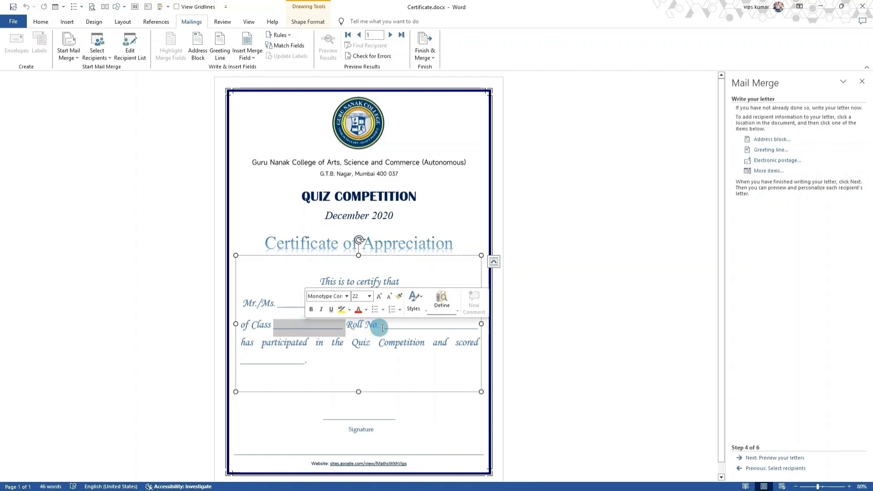
drag(443, 329, 377, 327)
double_click(268, 362)
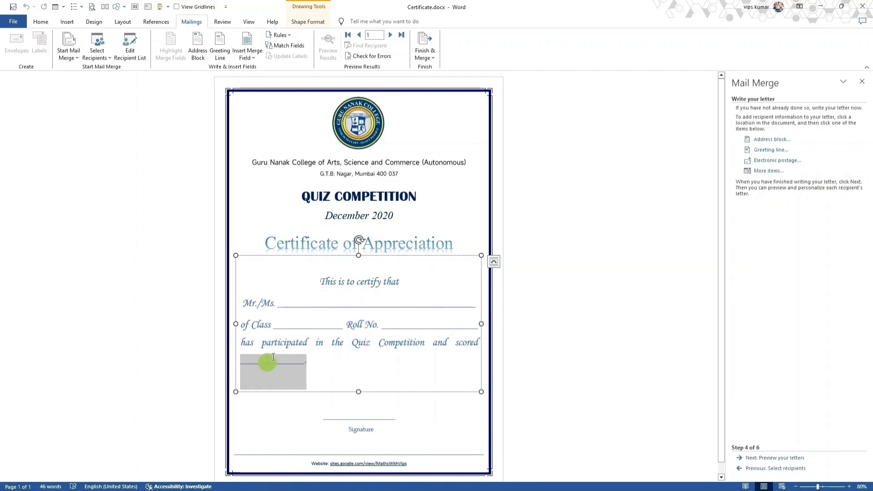
Step: Replace the blank after Mr./Ms. with the Name_of_the_student_starting_with_Surna merge field
double_click(279, 304)
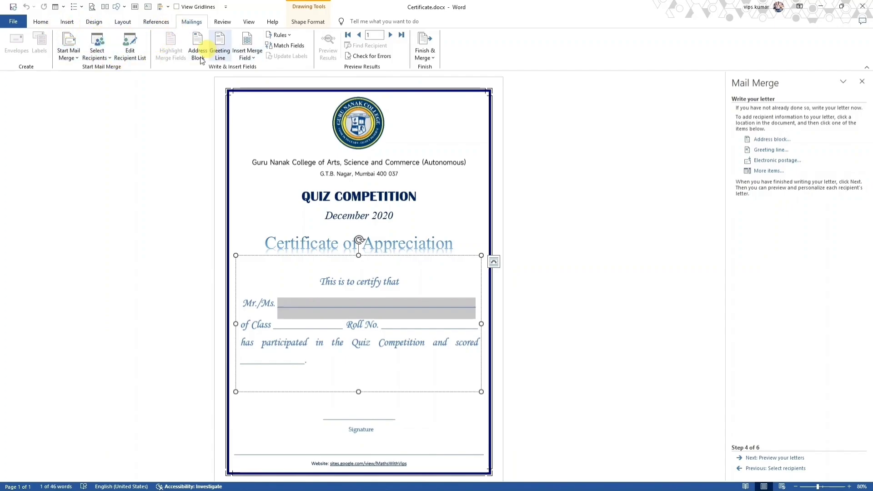
click(251, 54)
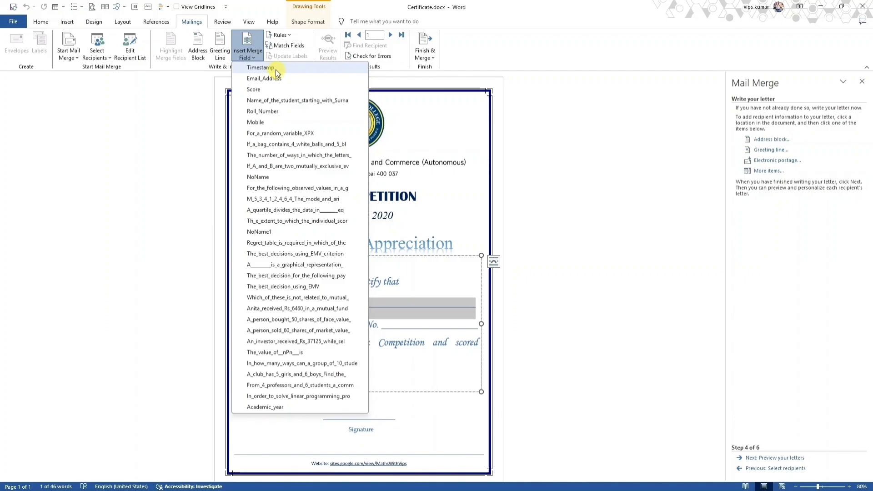
click(266, 102)
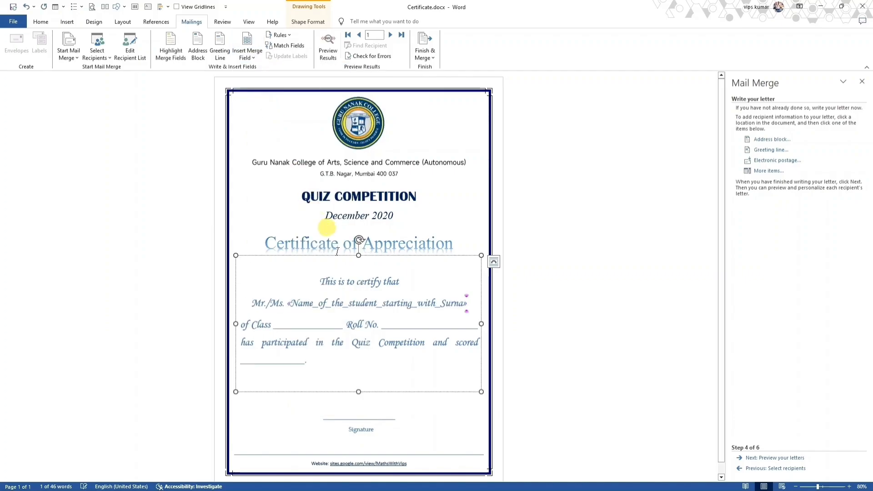
click(325, 303)
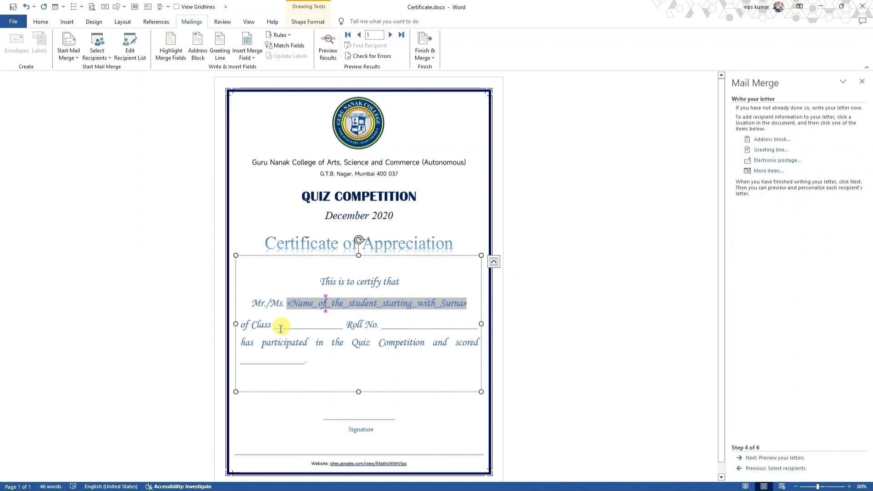
Step: Replace the blank after "of Class" with the fixed text FYBCom
double_click(302, 327)
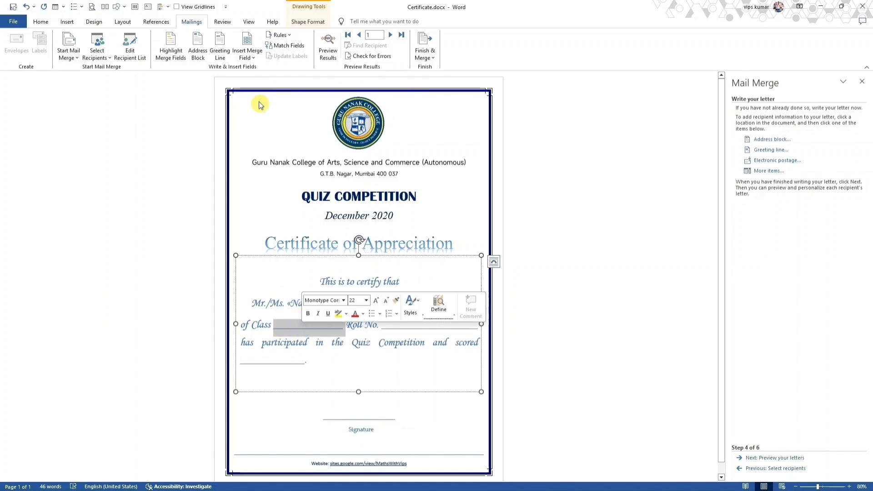
click(248, 54)
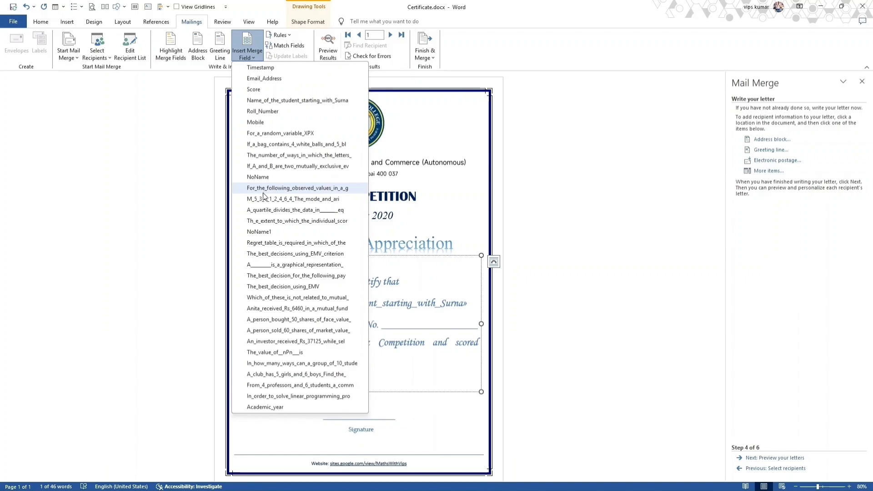
key(Escape)
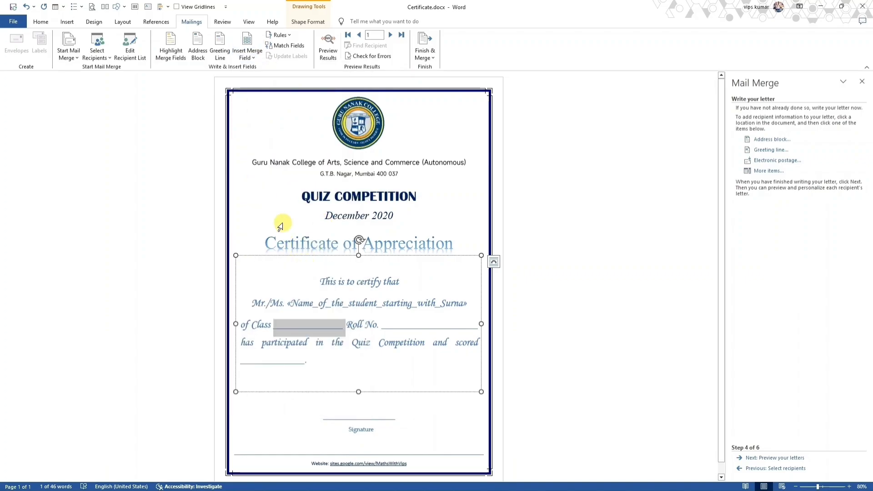
text(FYBCom)
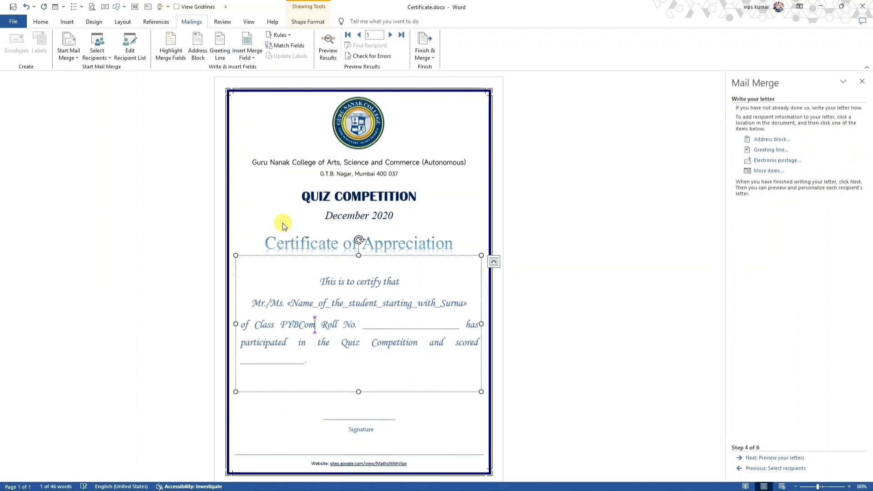
Step: Replace the Roll No. blank with the Roll_Number merge field and the blank after "scored" with the Score merge field
double_click(386, 324)
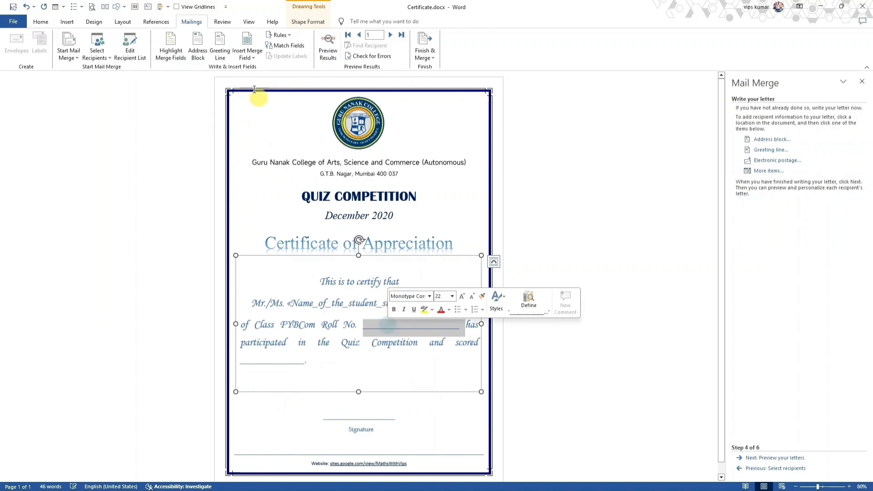
click(249, 55)
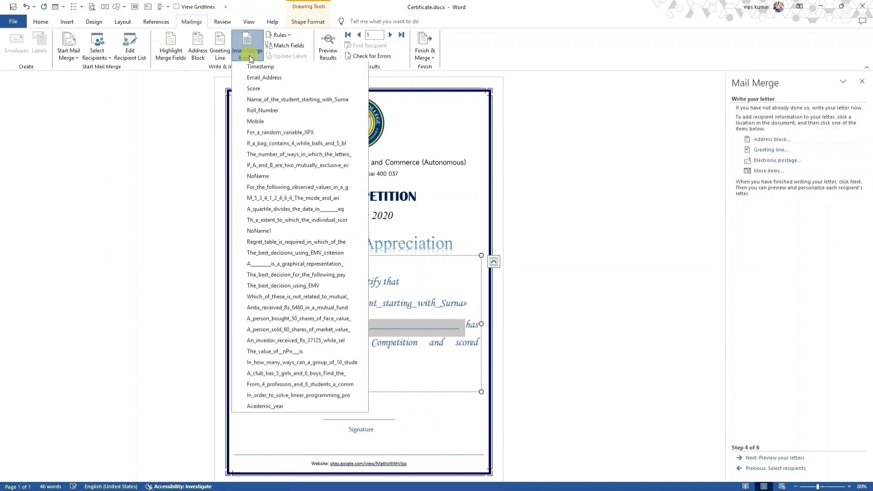
click(263, 111)
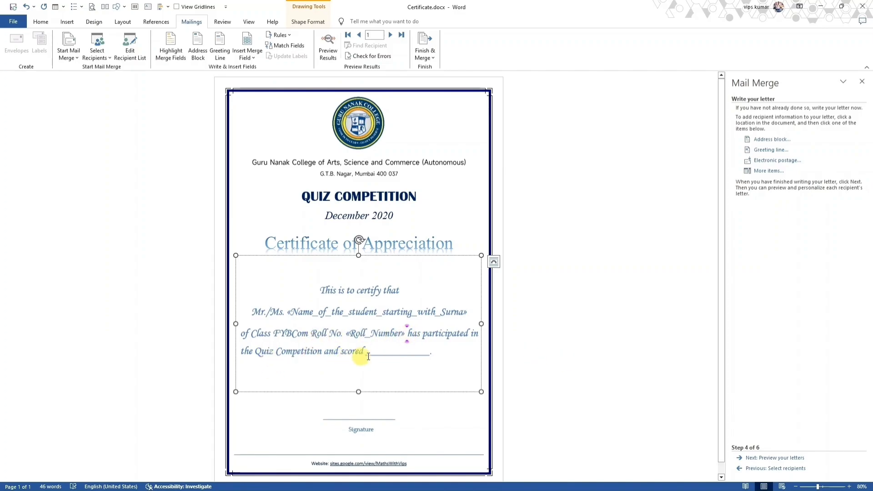
click(394, 352)
double_click(395, 353)
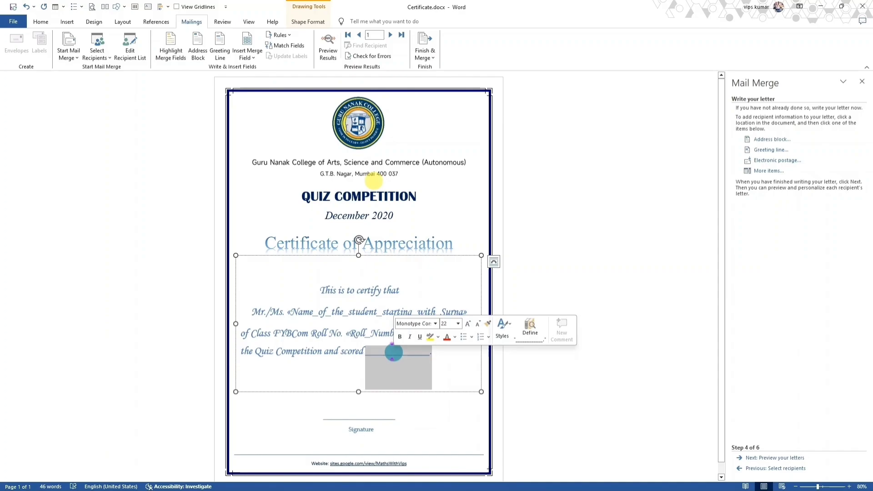
click(248, 51)
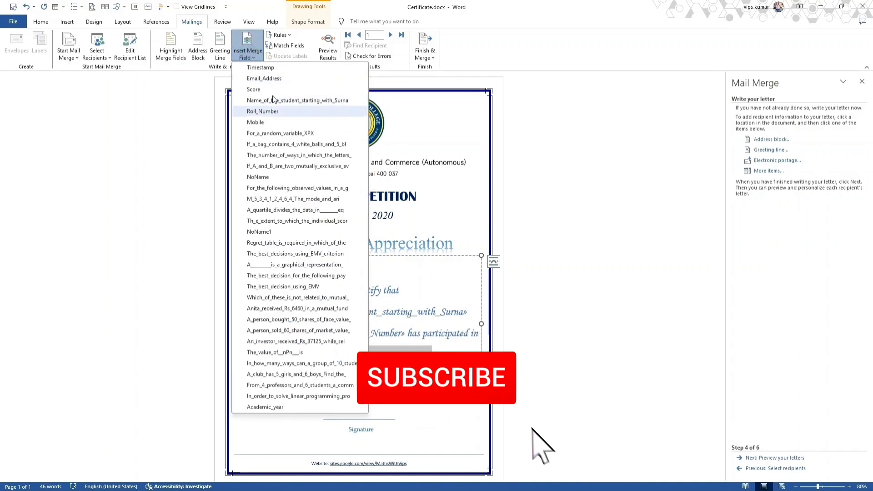
click(265, 90)
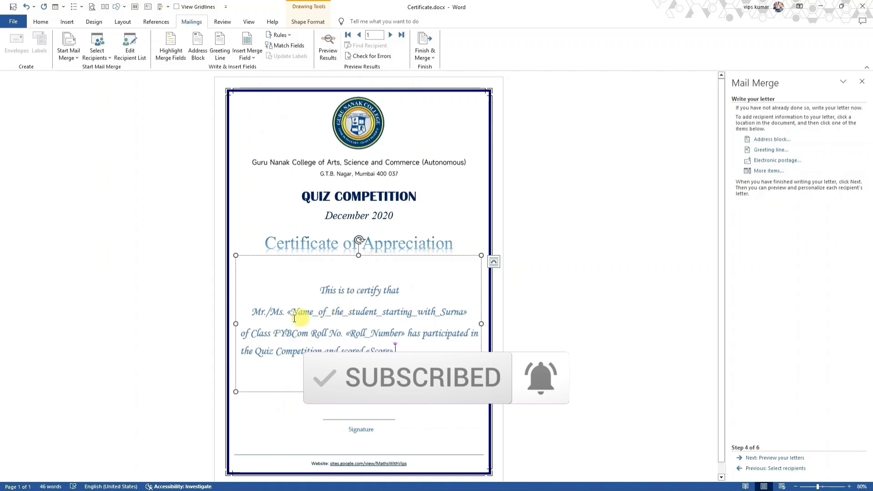
Step: Make the student name and score fields bold and underlined, and underline FYBCom and the roll number field
drag(287, 313, 466, 316)
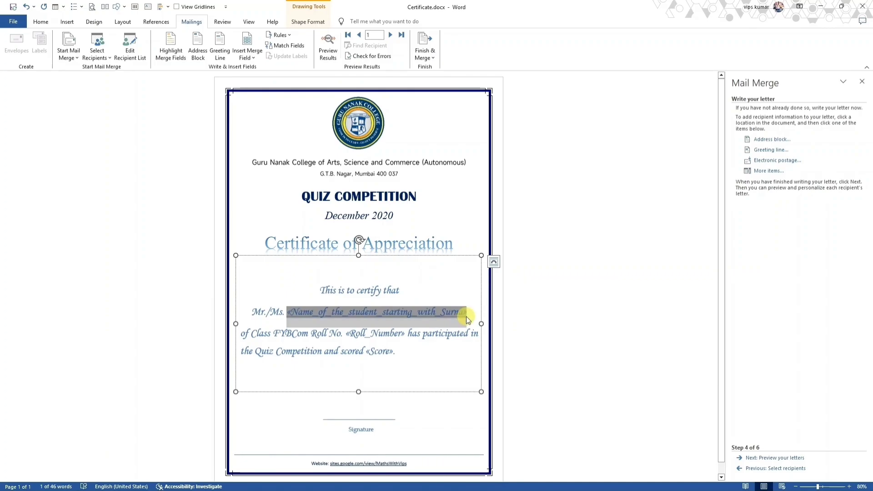
click(276, 335)
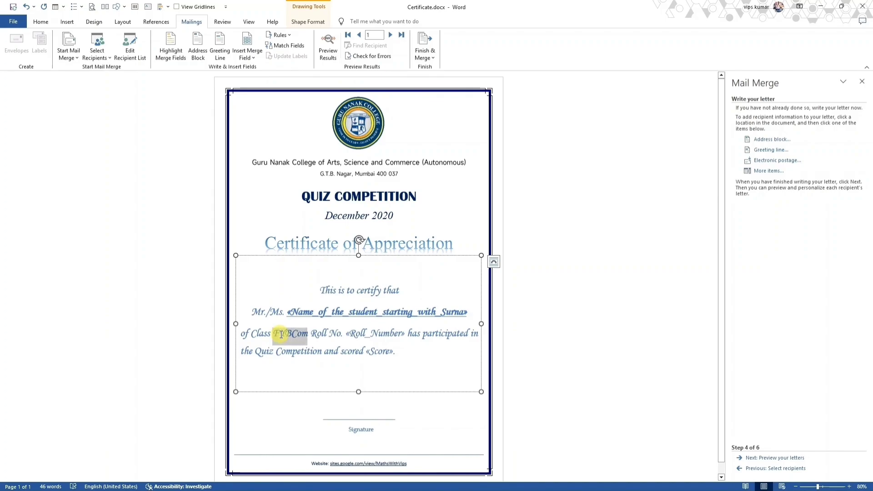
double_click(281, 335)
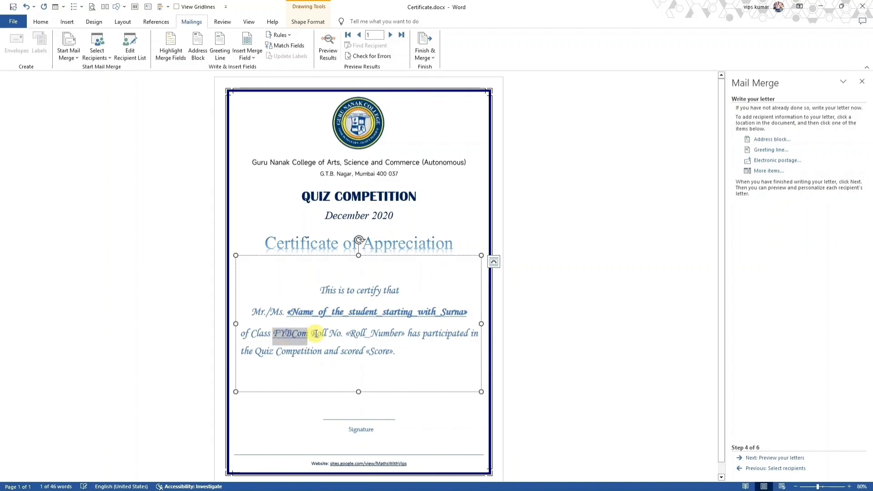
drag(348, 333, 406, 336)
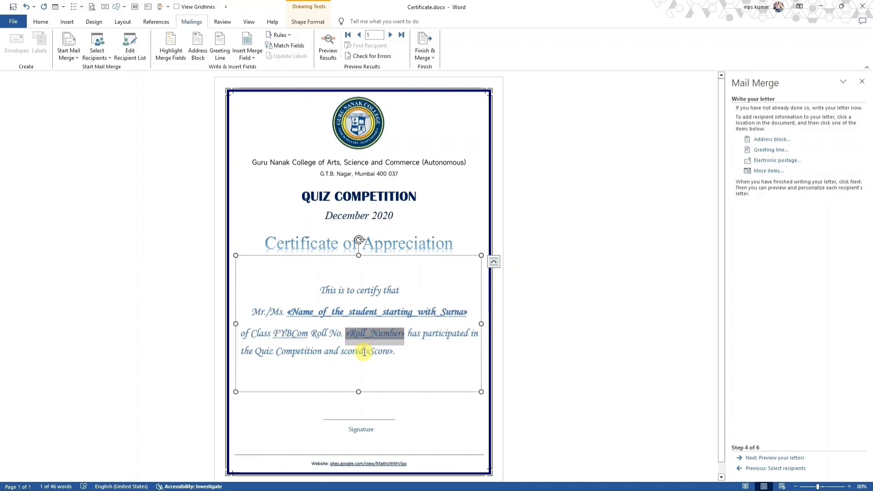
drag(364, 351, 393, 352)
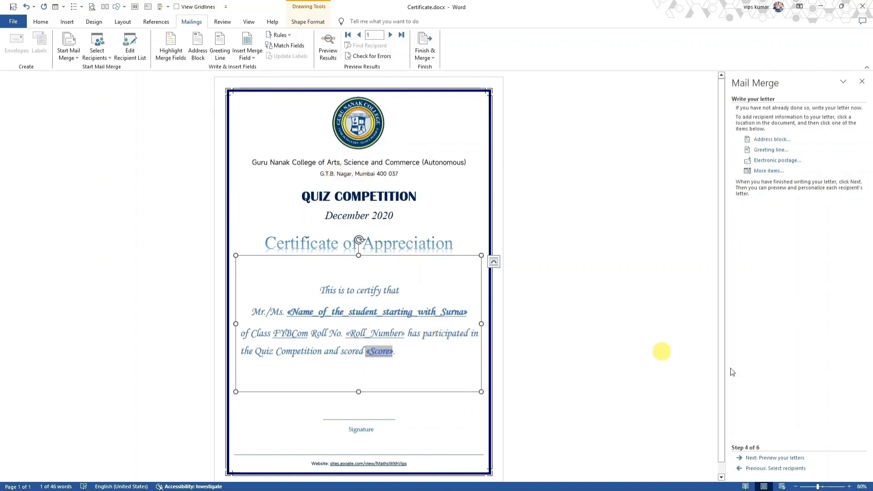
Step: Preview a merged letter, return to the writing stage, and join the certificate wording into one continuous justified paragraph
click(766, 458)
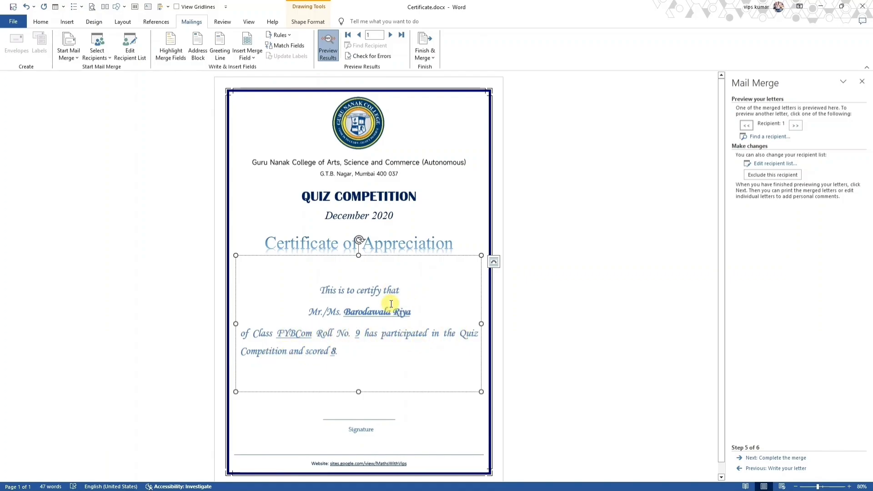
click(776, 469)
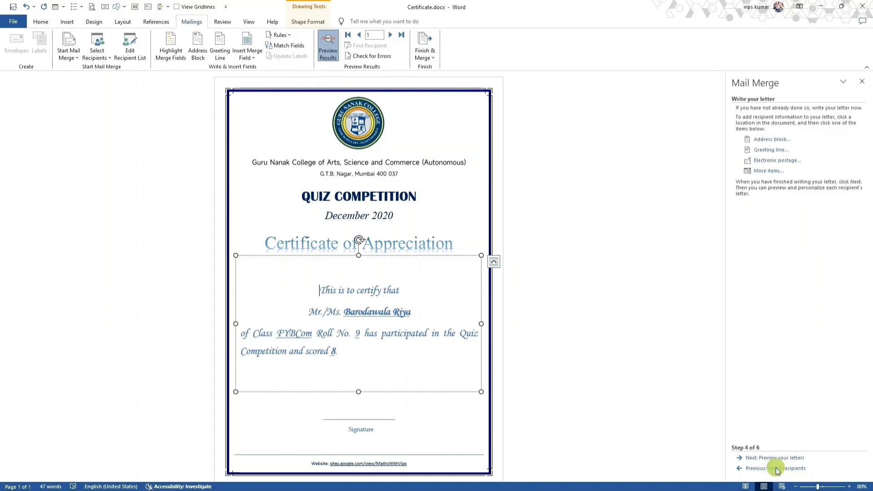
click(410, 288)
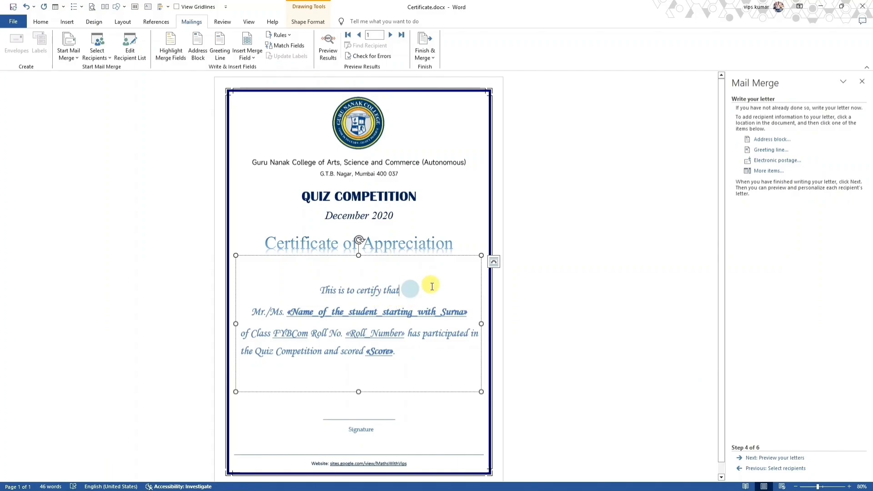
key(Delete)
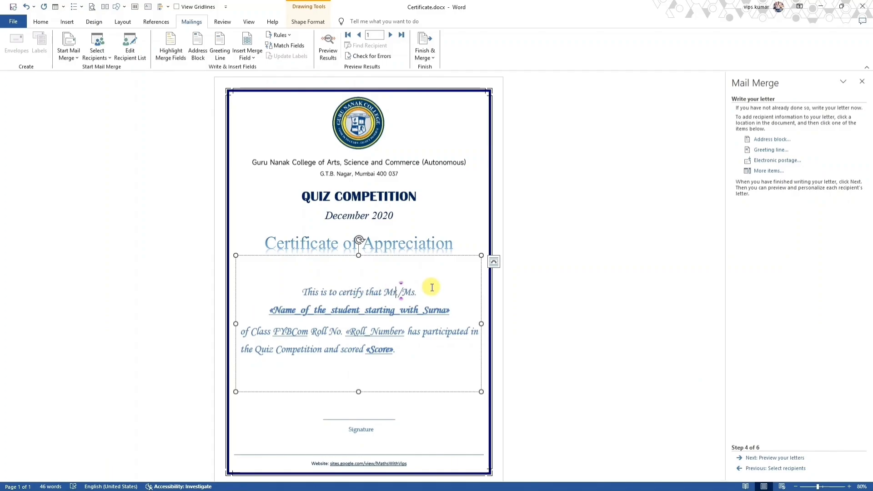
key(Right)
key(Right)
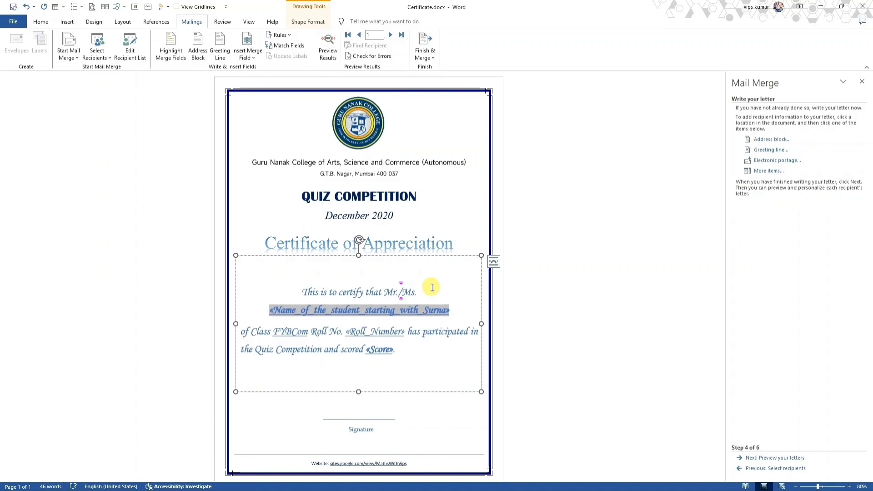
key(BackSpace)
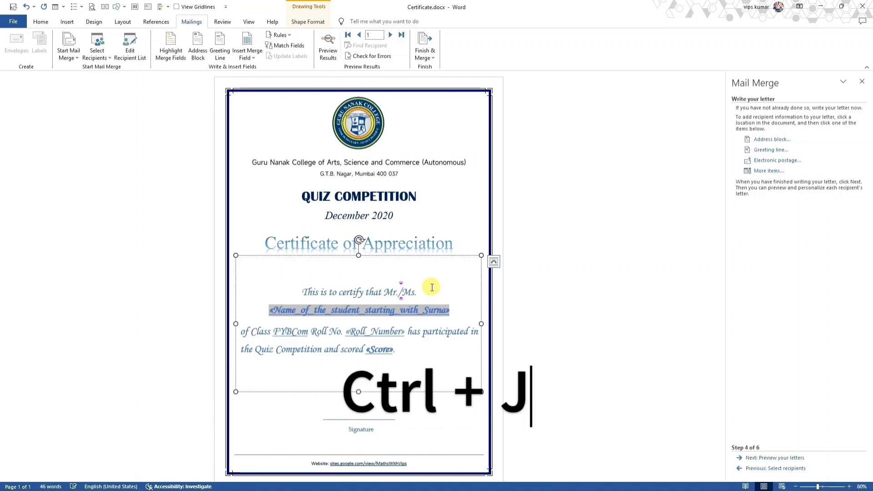
key(ctrl+j)
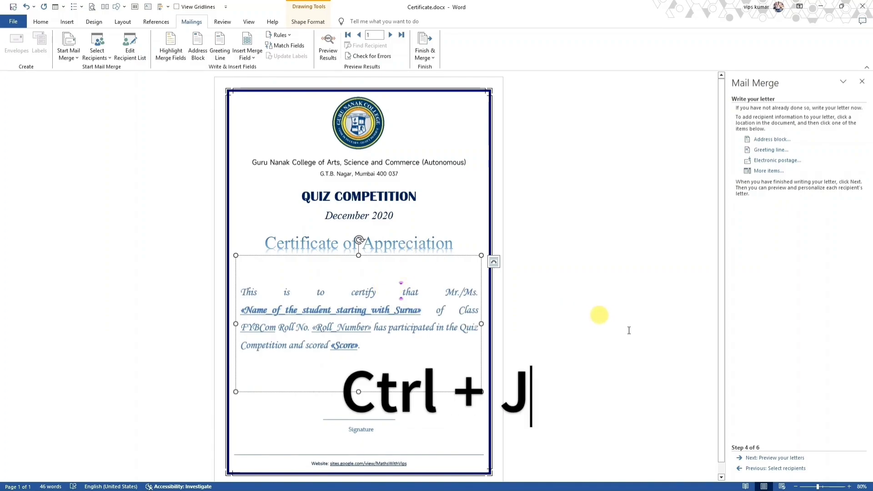
Step: Preview the merged certificates up to recipient 4, and capitalise the first letter of the name's second word on recipient 3's certificate
click(775, 458)
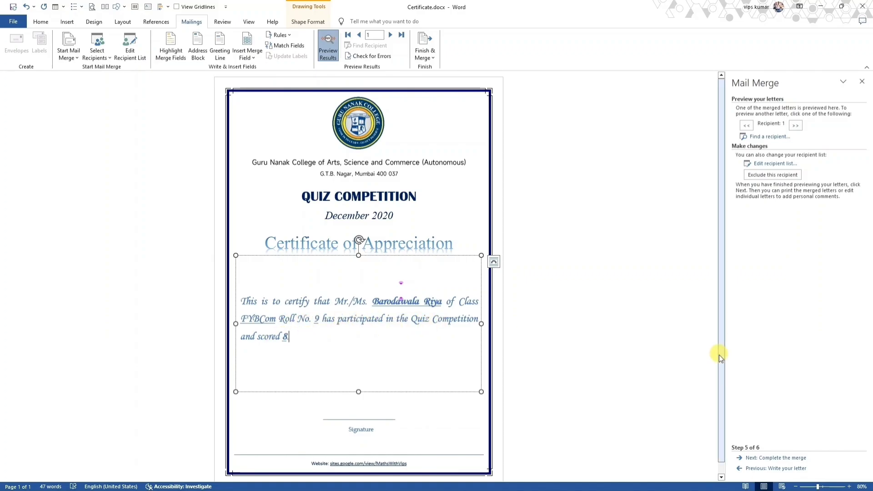
click(795, 126)
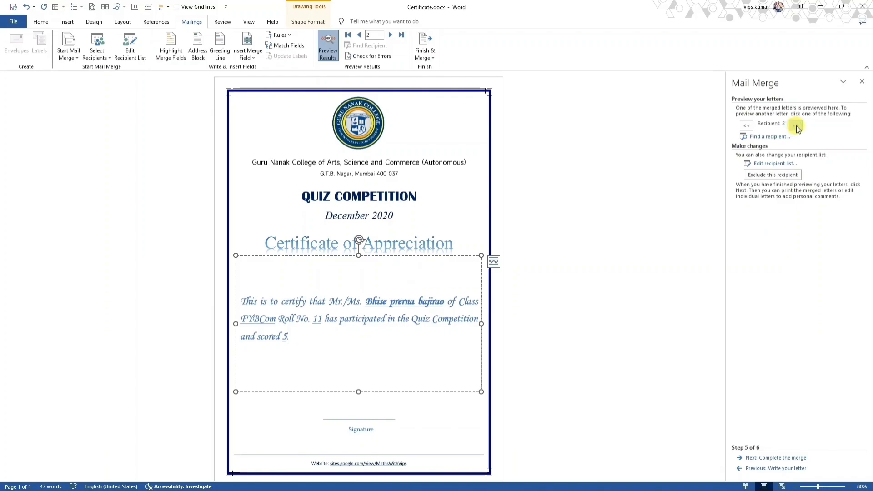
click(796, 126)
click(795, 125)
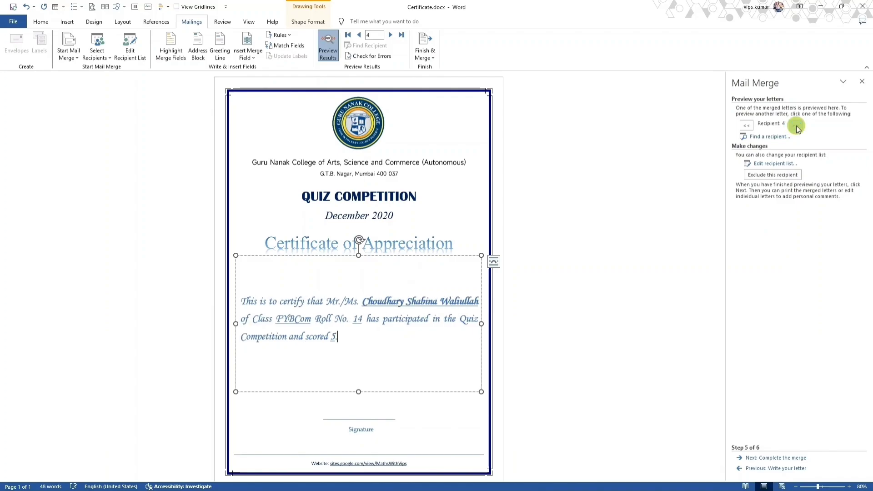
click(746, 126)
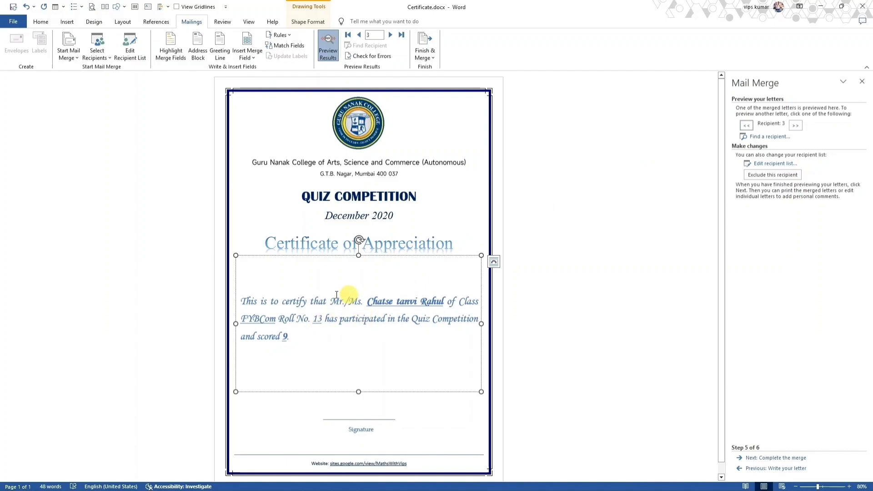
click(401, 301)
key(BackSpace)
text(T)
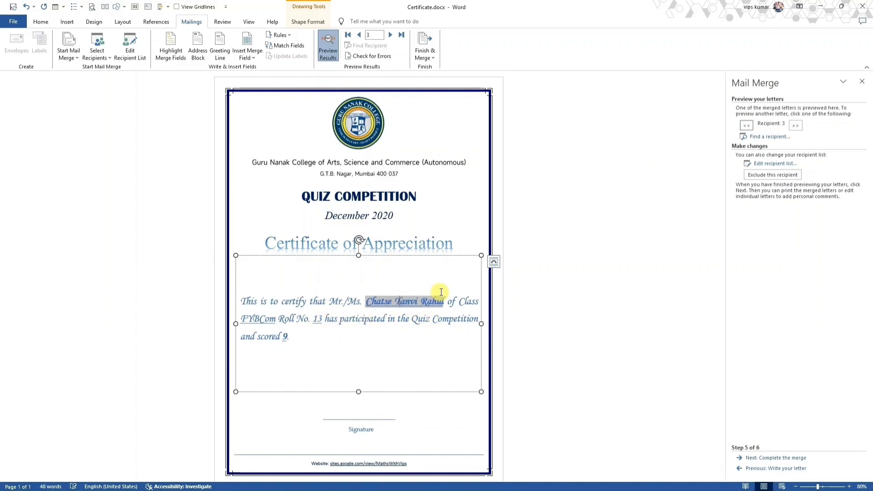
key(Escape)
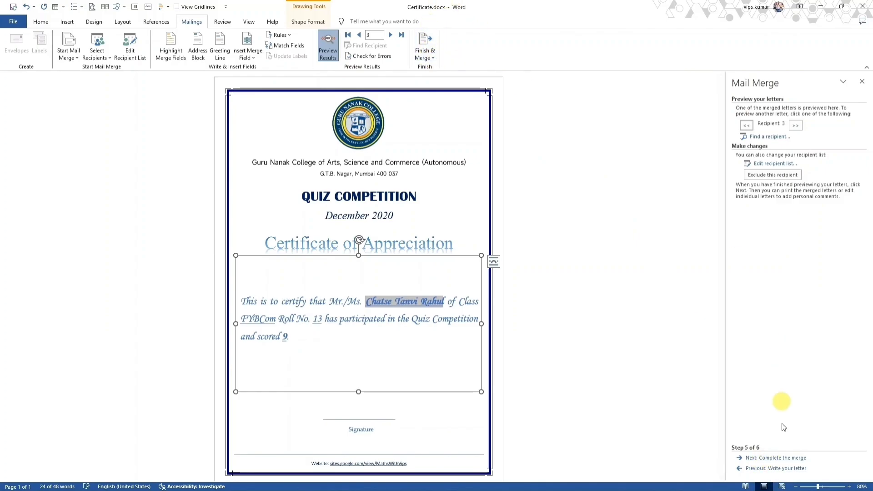
Step: Complete the mail merge and print all records with Microsoft Print to PDF, keeping one copy of all pages
click(779, 458)
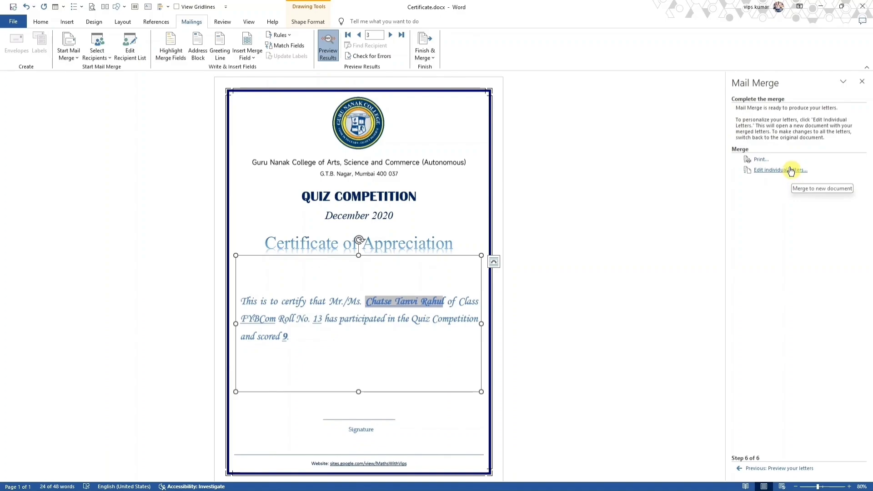
click(759, 160)
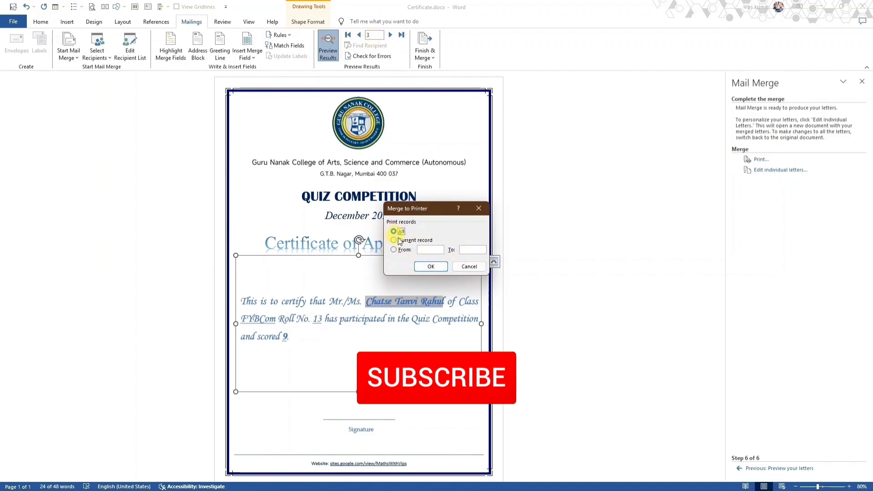
click(430, 266)
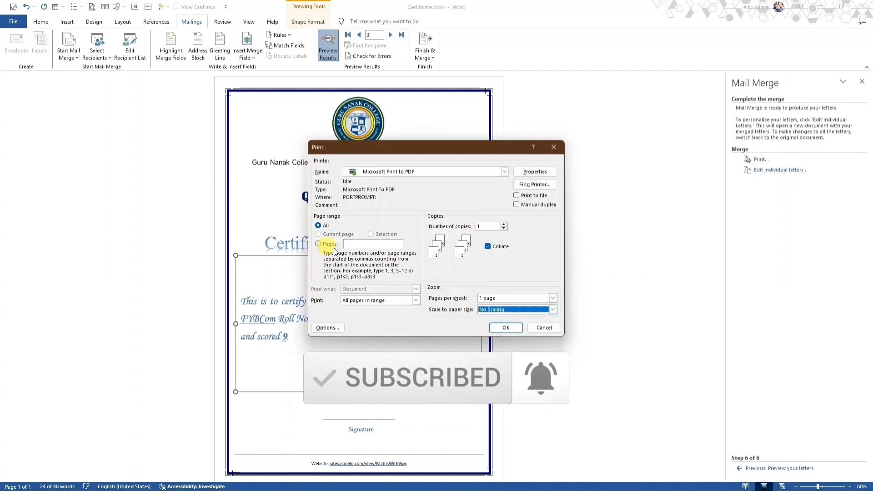
click(505, 327)
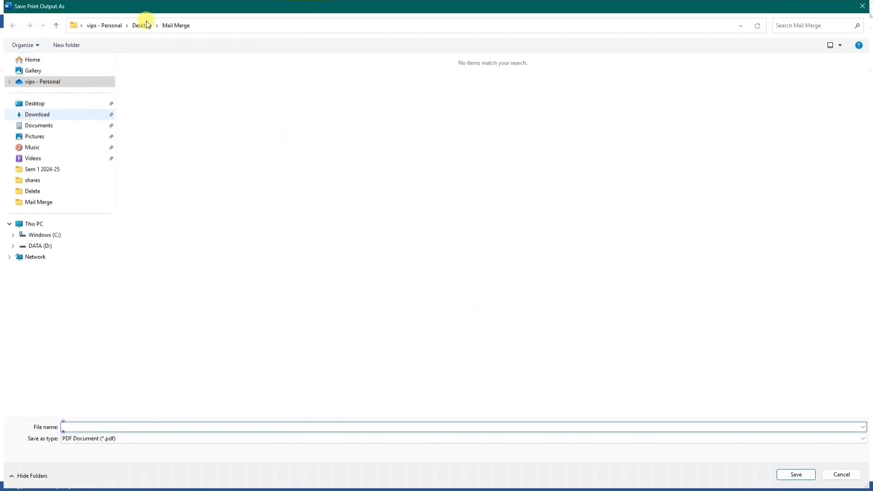
Step: Save the print output as a PDF named "Certficate Mail Merge" in the Desktop's Mail Merge folder
click(87, 428)
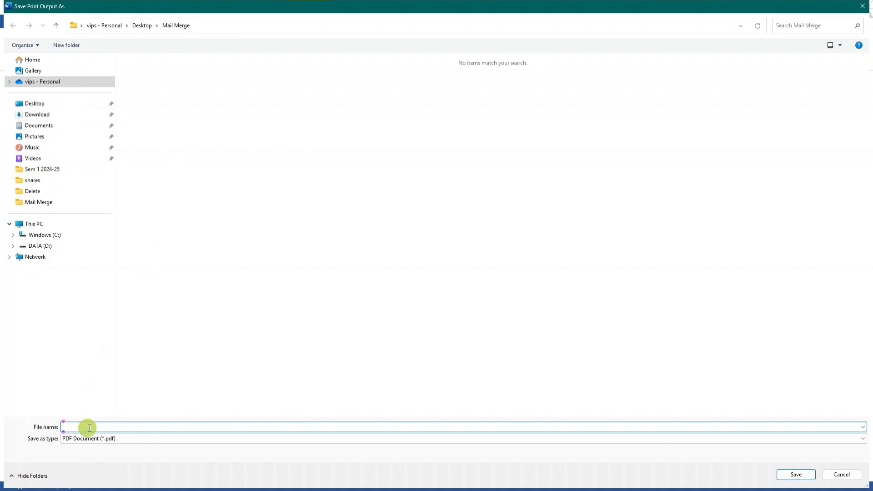
text(Certficate M)
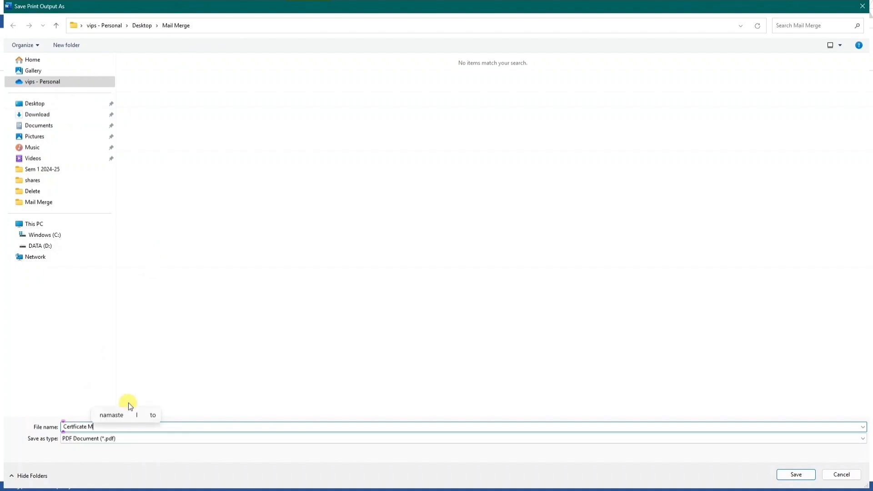
text(ail Merge)
key(Return)
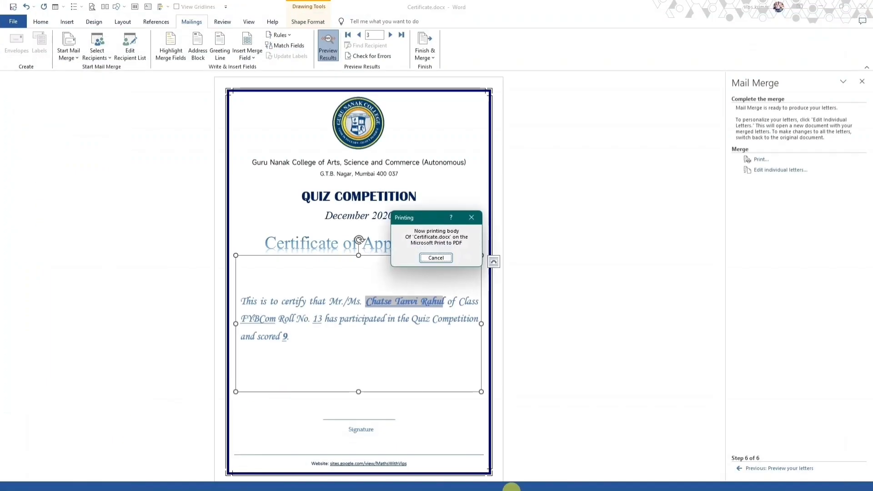
Step: Switch to File Explorer and open Certficate Mail Merge.pdf from the Mail Merge folder on the Desktop
mouse_move(563, 485)
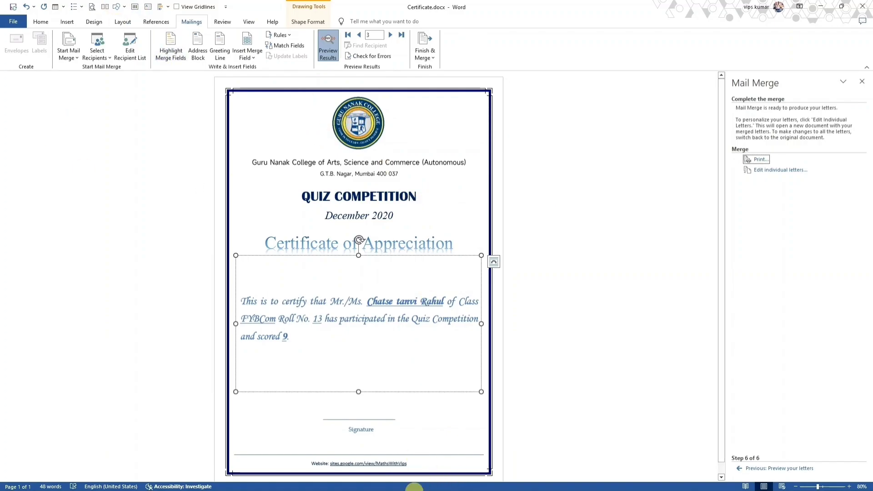
mouse_move(414, 490)
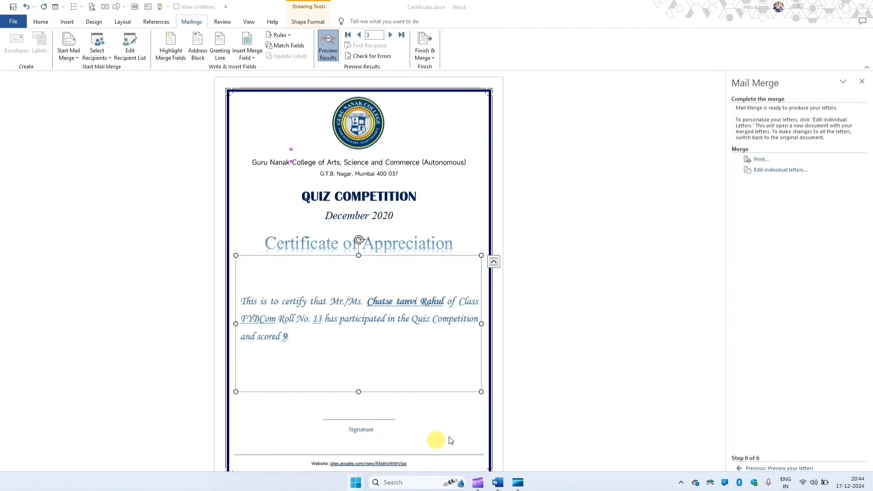
key(super)
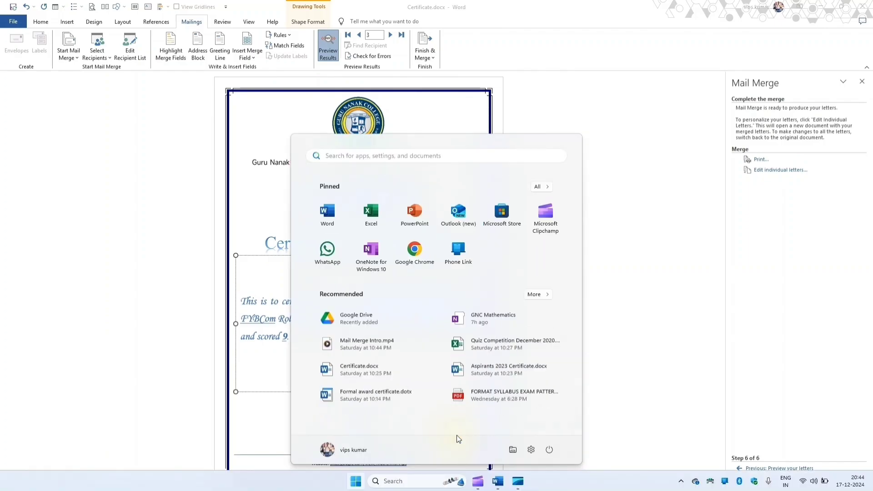
click(512, 450)
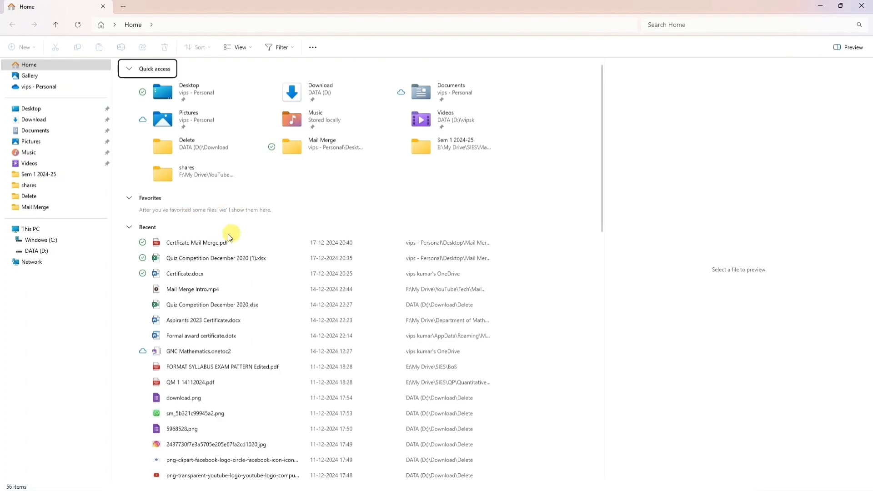
click(197, 245)
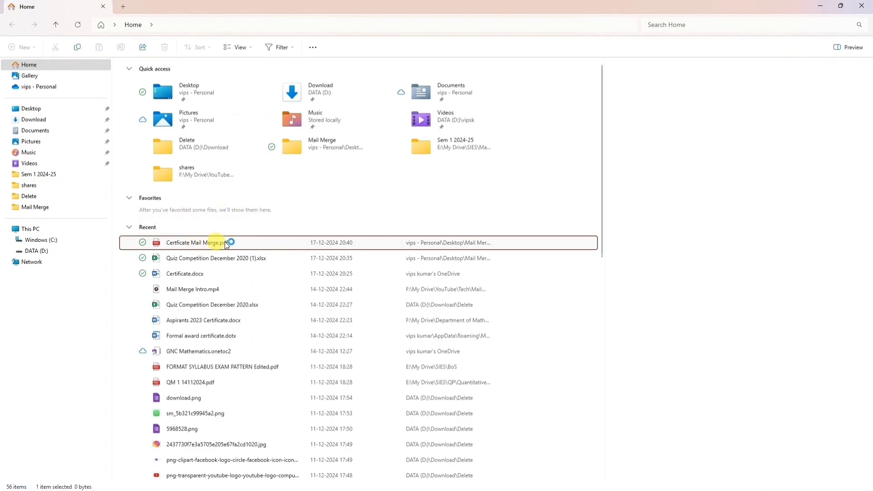
click(38, 108)
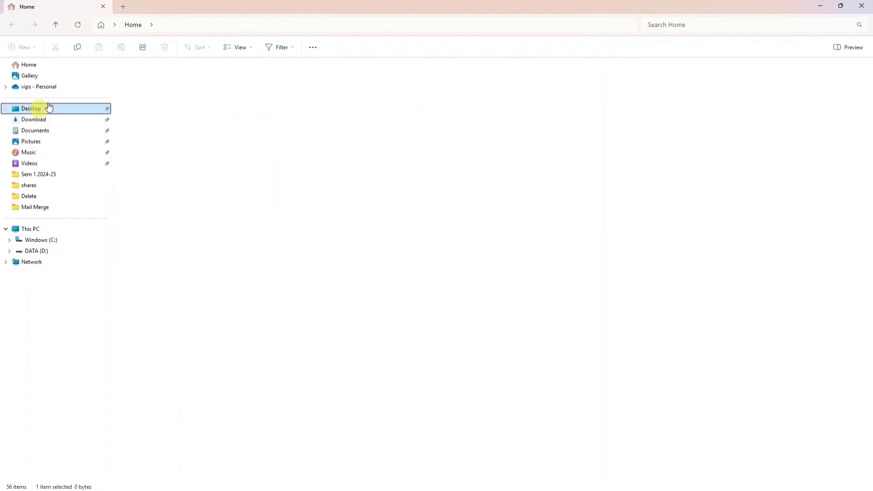
double_click(293, 94)
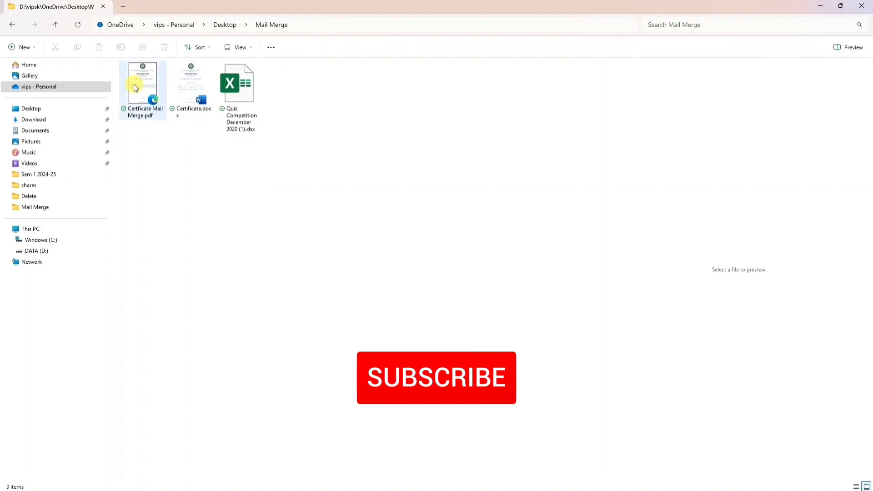
click(135, 87)
double_click(135, 87)
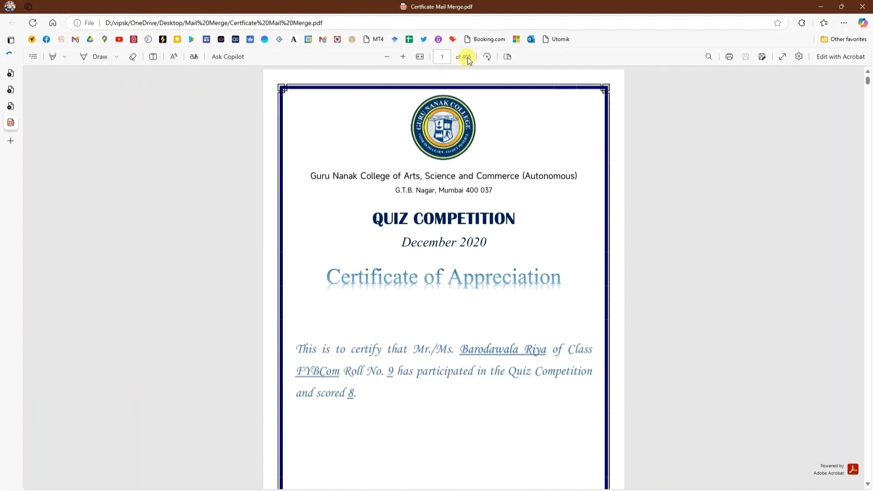
Step: Fit whole pages of the PDF in the window and examine the student name, roll number and score on the merged certificates
scroll(458, 275, down, 5)
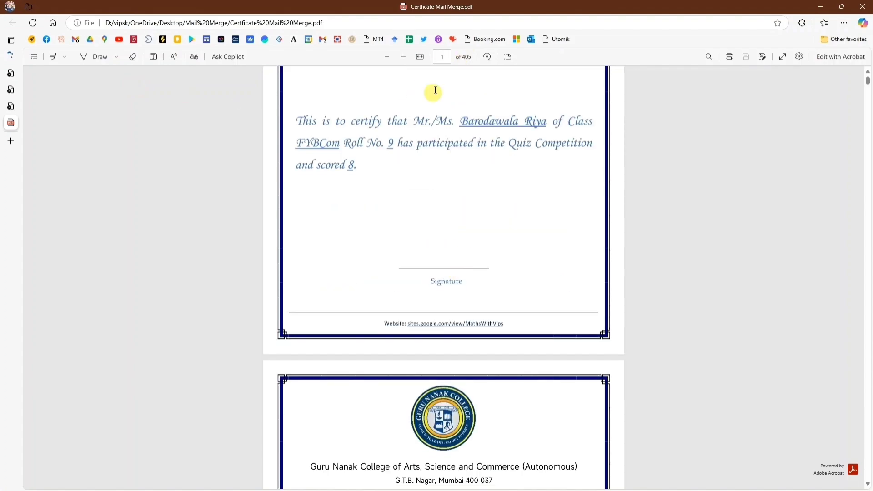
click(419, 56)
click(420, 56)
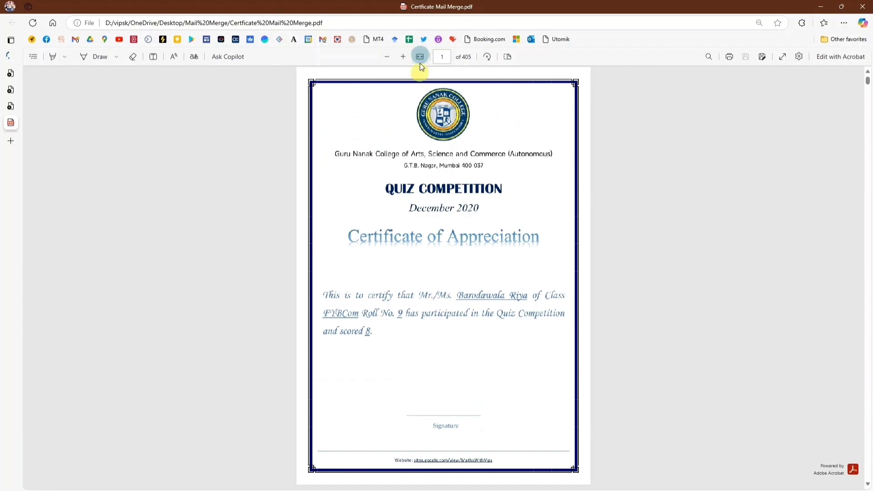
scroll(401, 212, down, 20)
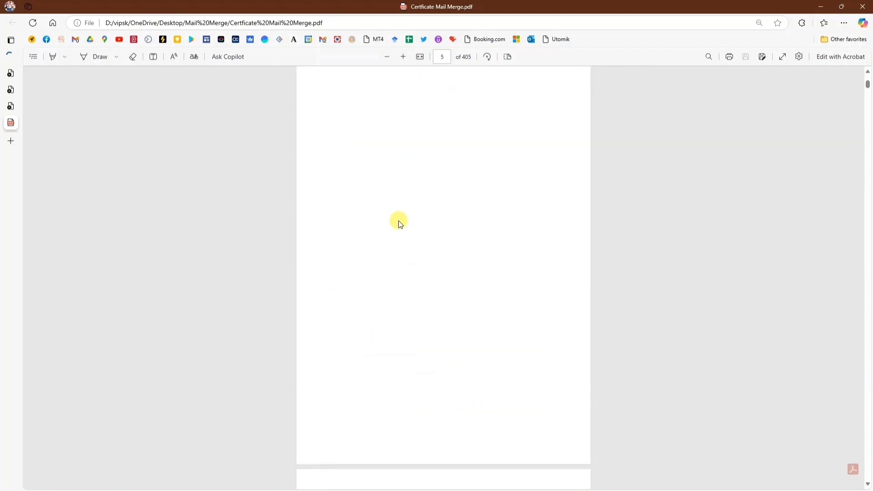
scroll(398, 220, down, 20)
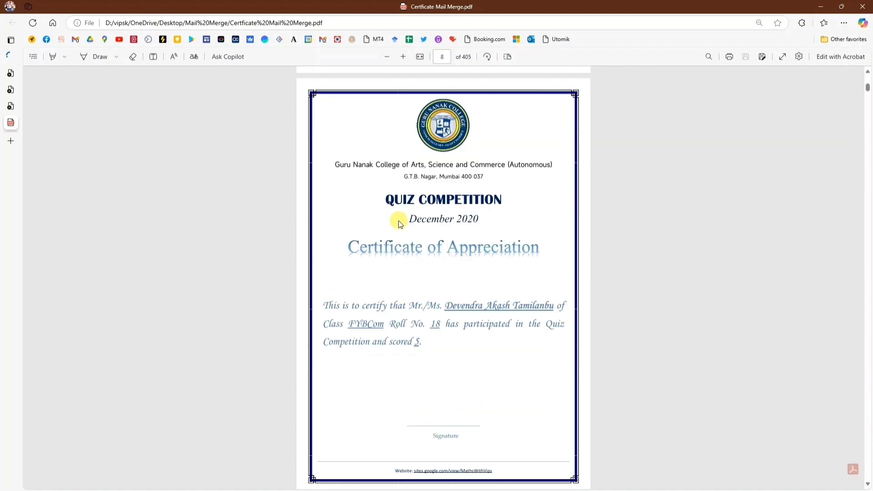
scroll(399, 220, down, 18)
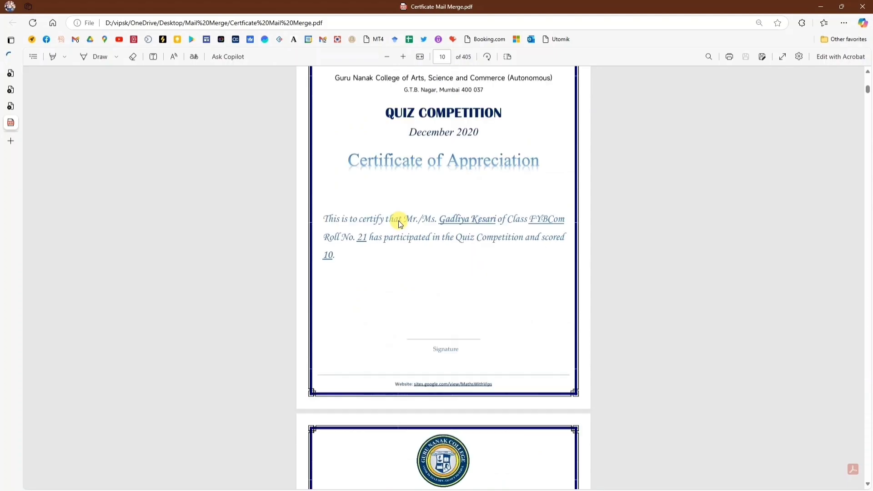
scroll(399, 220, down, 16)
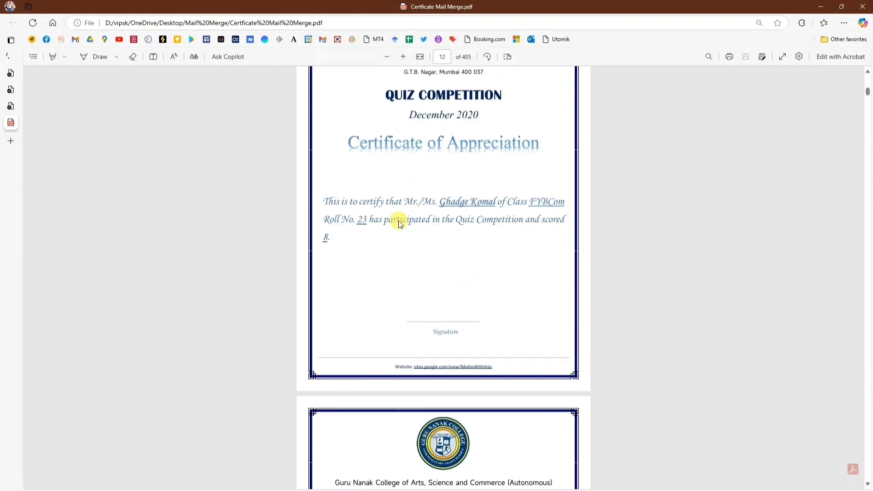
scroll(398, 220, down, 16)
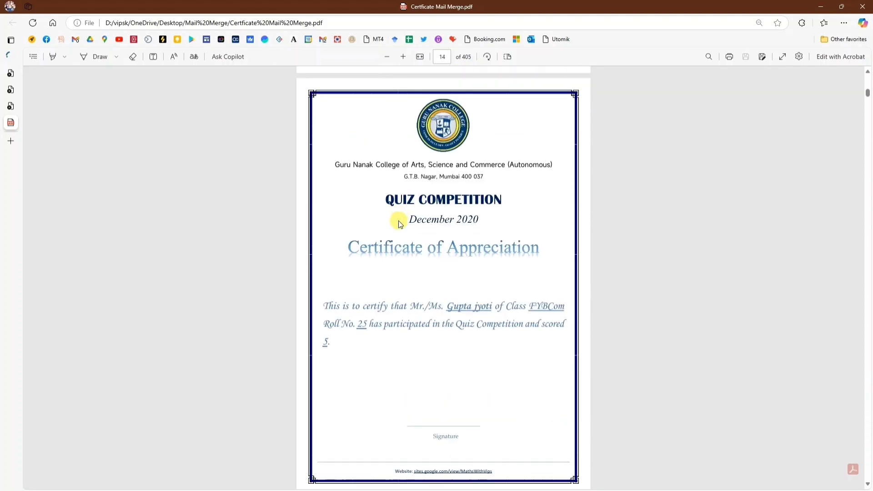
scroll(398, 220, down, 16)
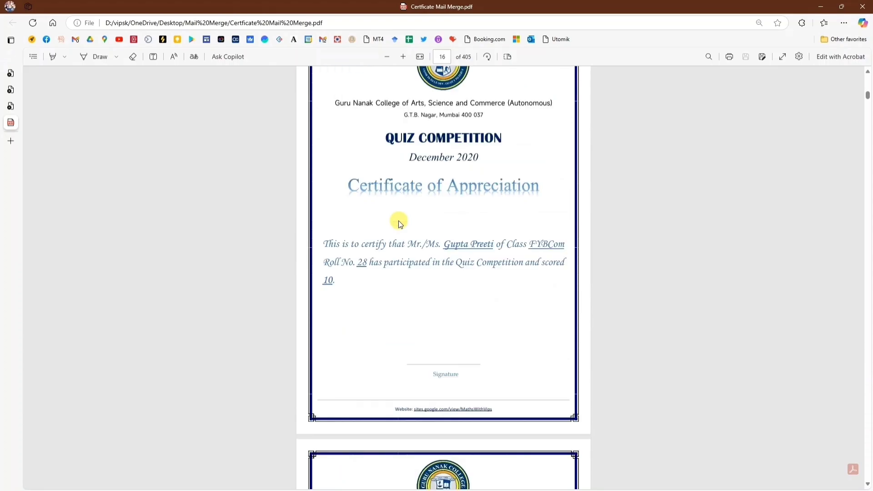
scroll(398, 220, down, 12)
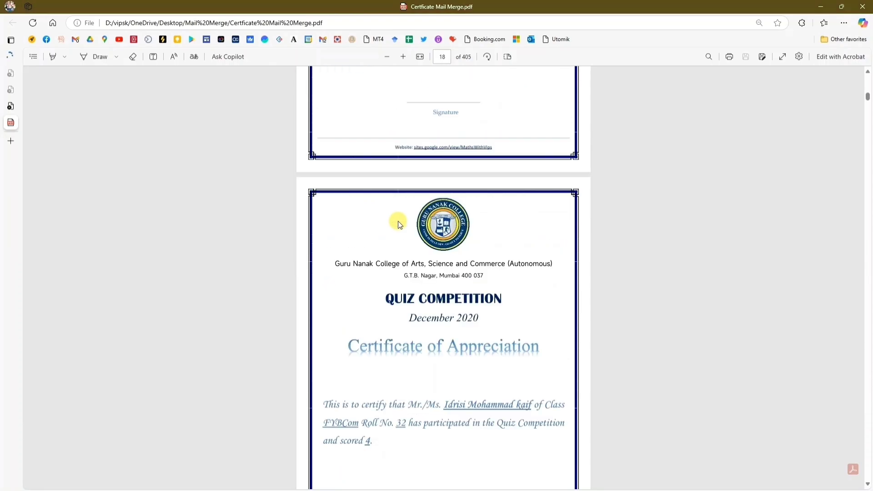
scroll(397, 223, down, 7)
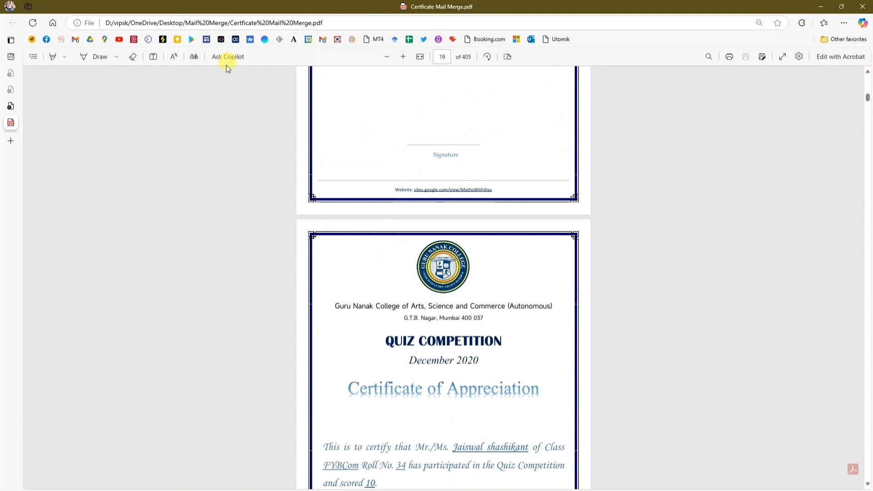